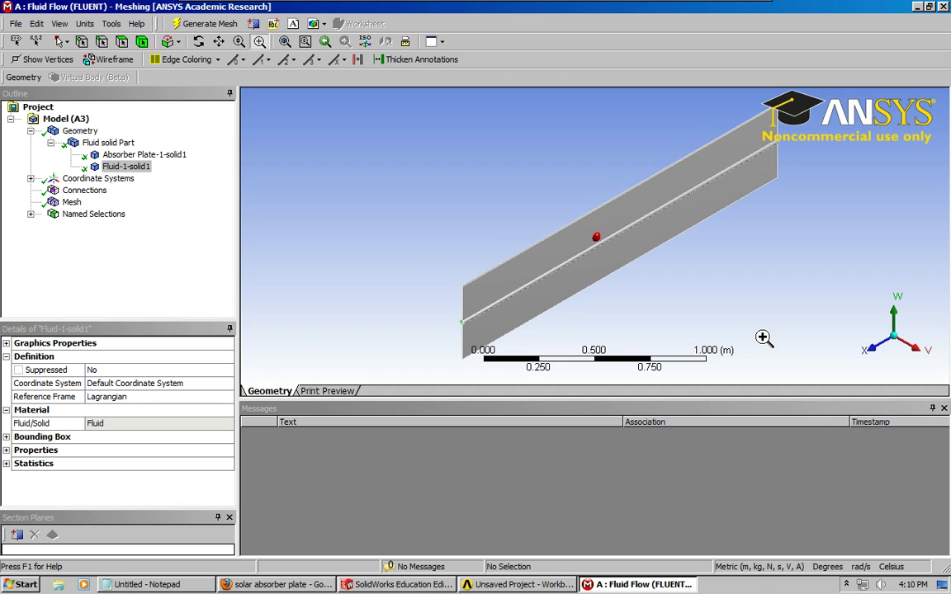
Box-zoom onto the open pipe end where it leaves the absorber plate
left_click_drag(427, 299, 480, 331)
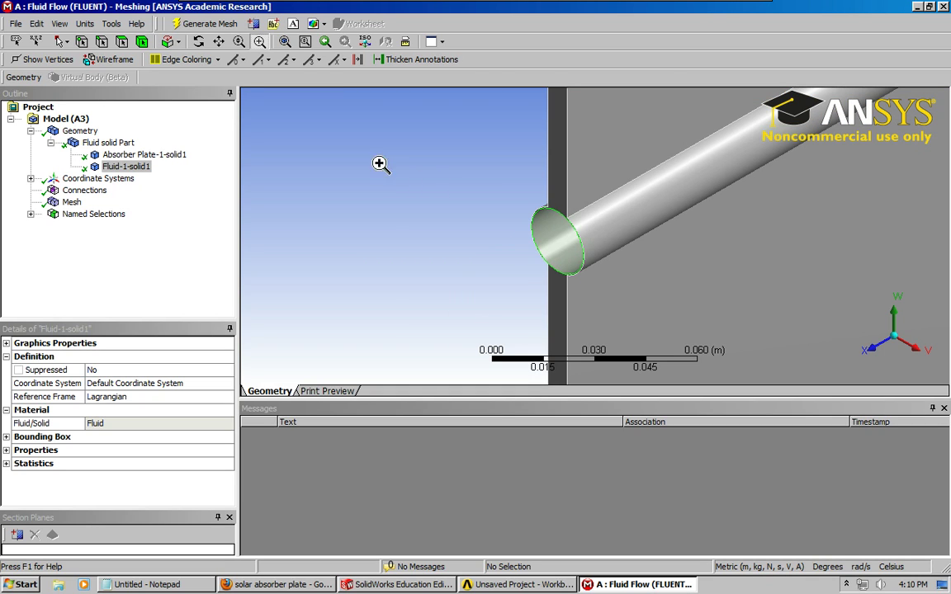
left_click(122, 41)
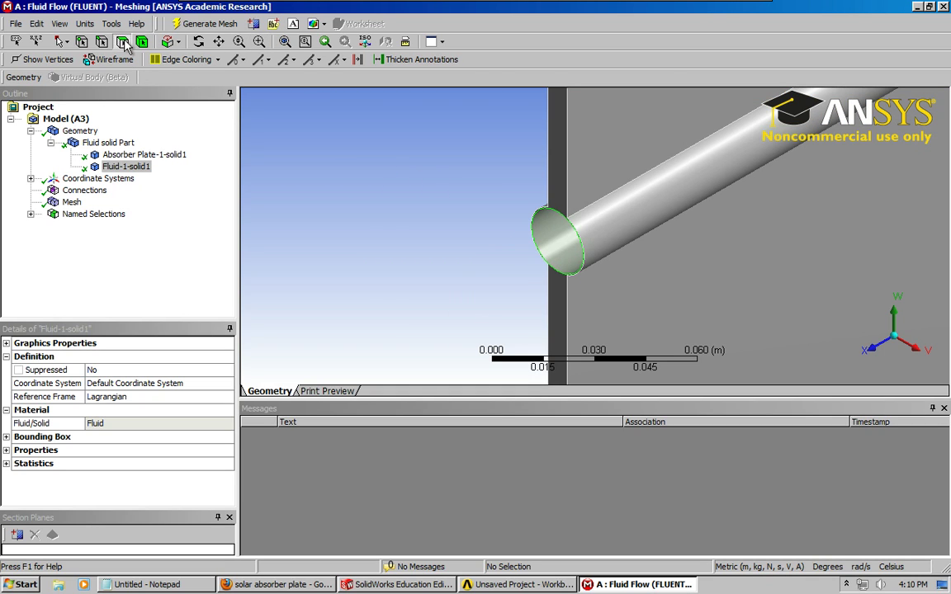
Save the pipe's cylindrical outer wall as a named selection called 'Interface'
left_click(545, 228)
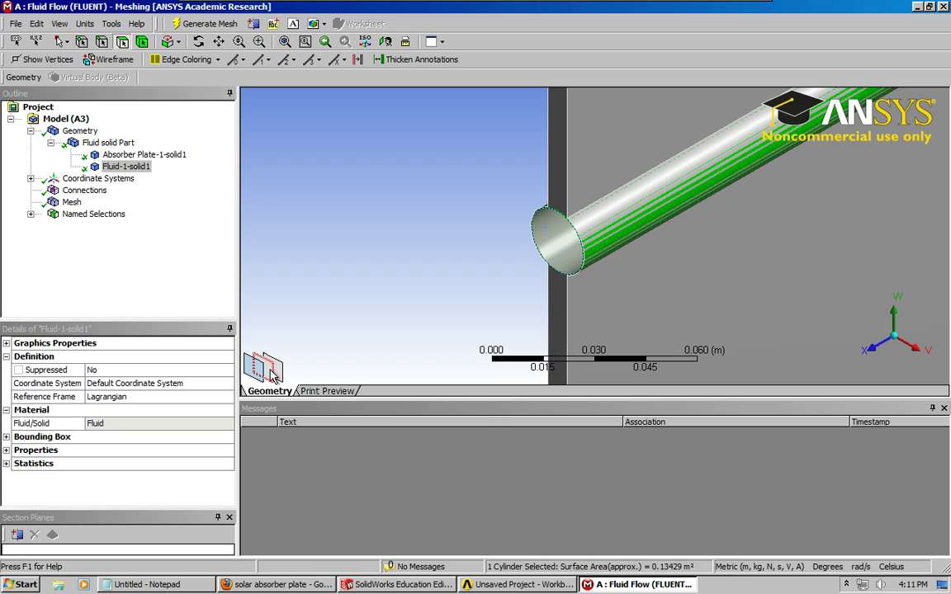
right_click(568, 250)
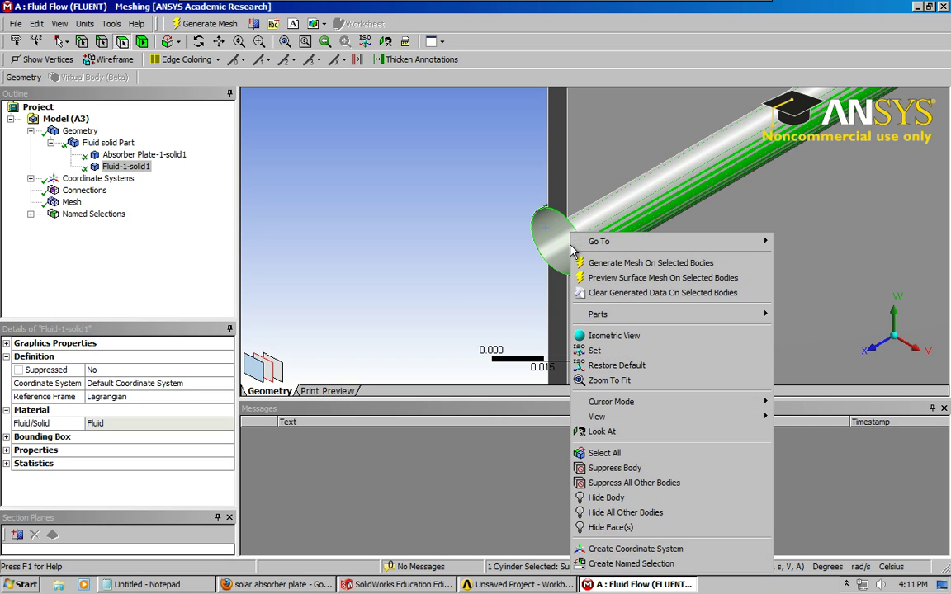
left_click(632, 563)
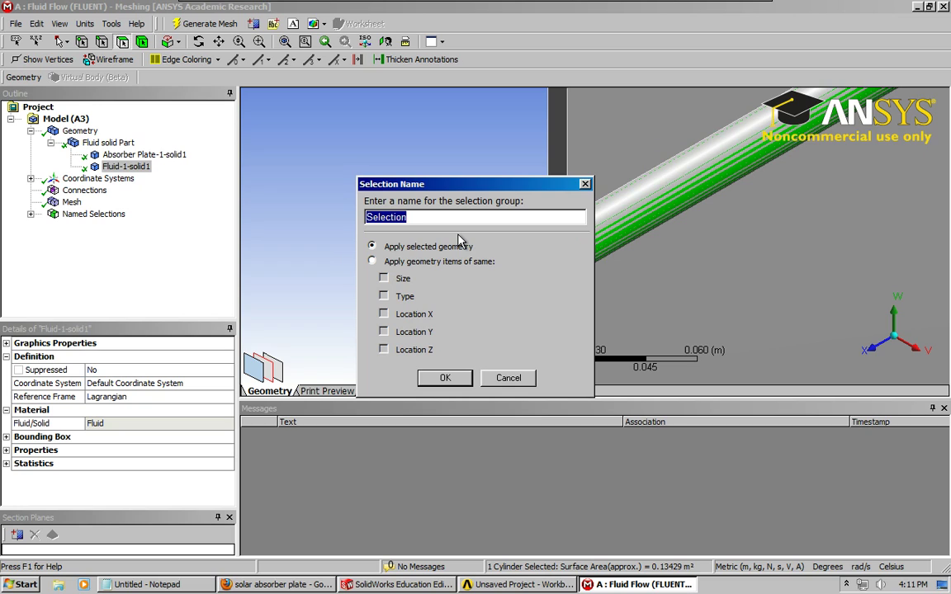
type("Interface")
left_click(449, 379)
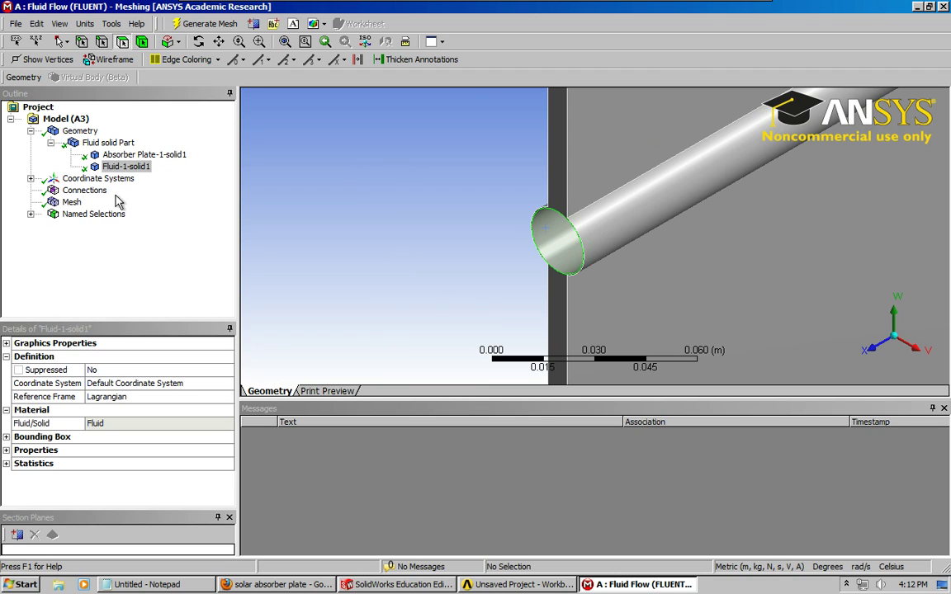
Hide the Fluid-1-solid1 body and display the Interface named selection
left_click(121, 169)
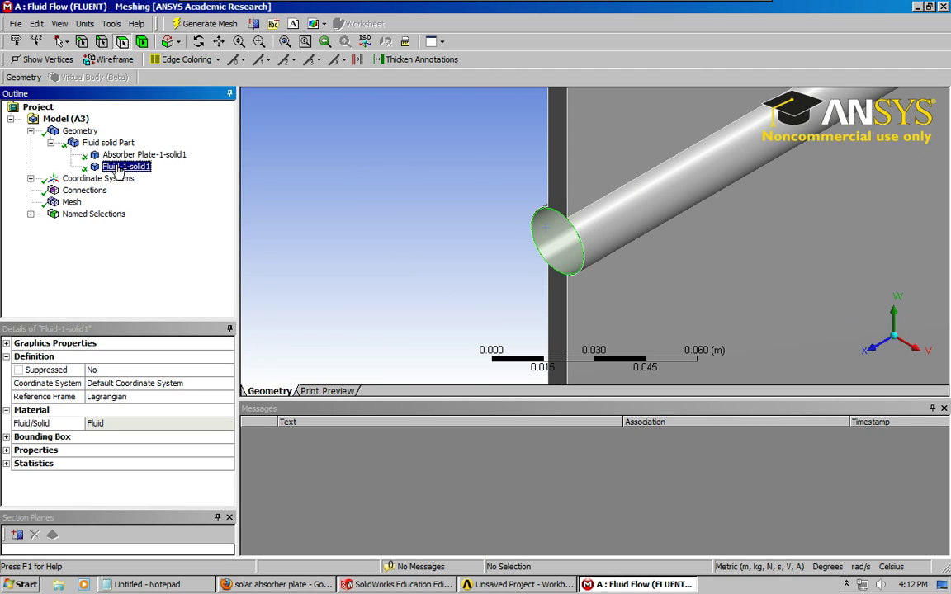
right_click(121, 169)
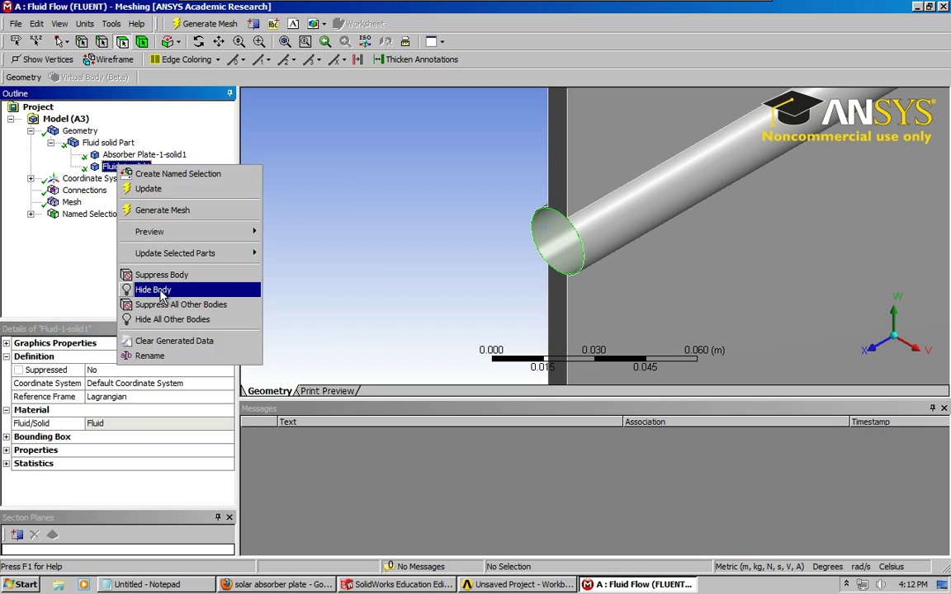
left_click(156, 290)
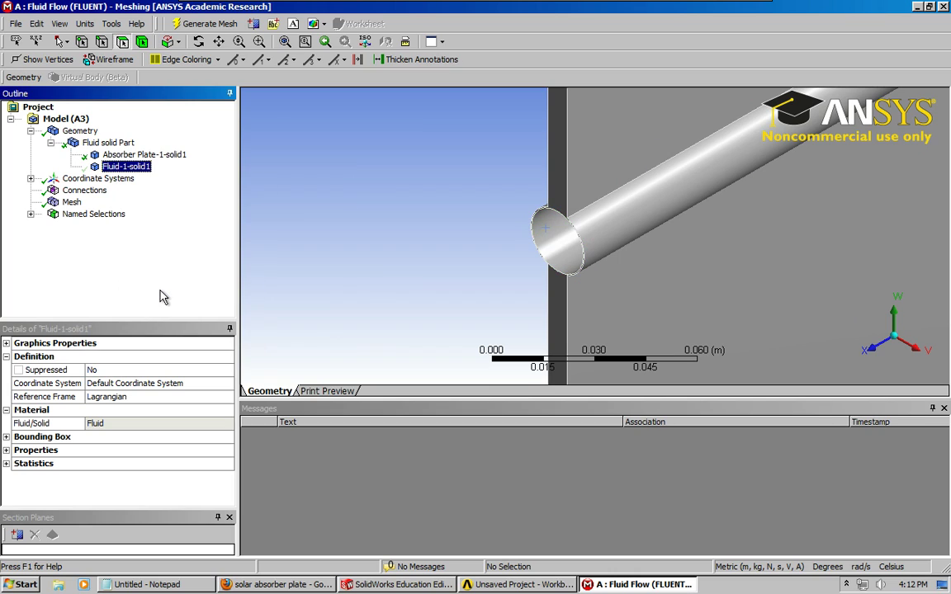
left_click(30, 215)
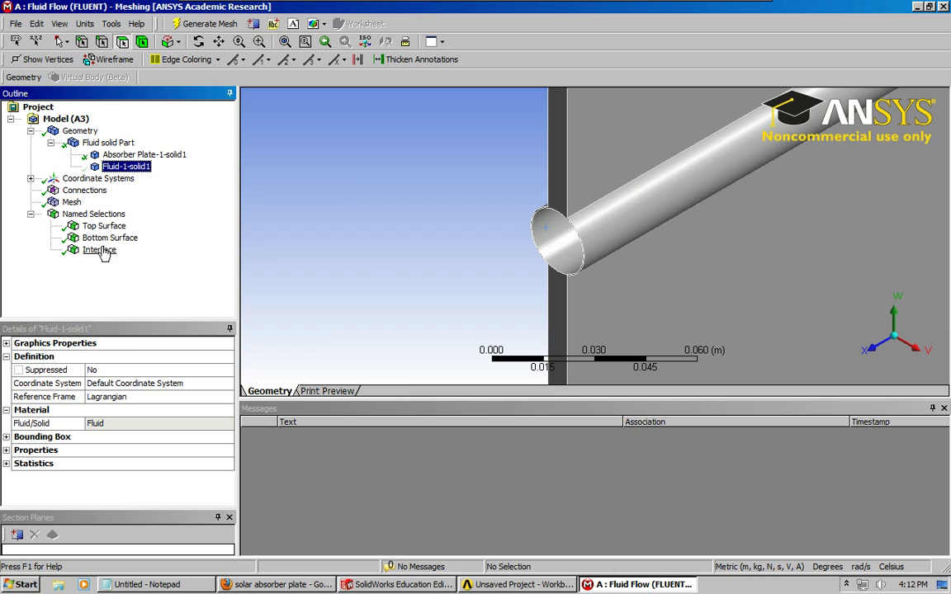
left_click(107, 251)
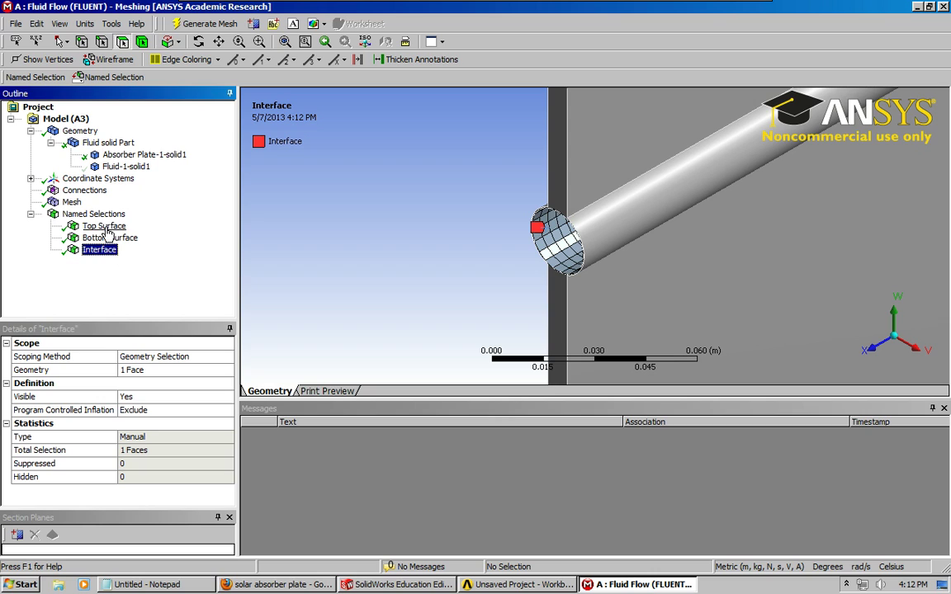
Show all bodies again
left_click(120, 166)
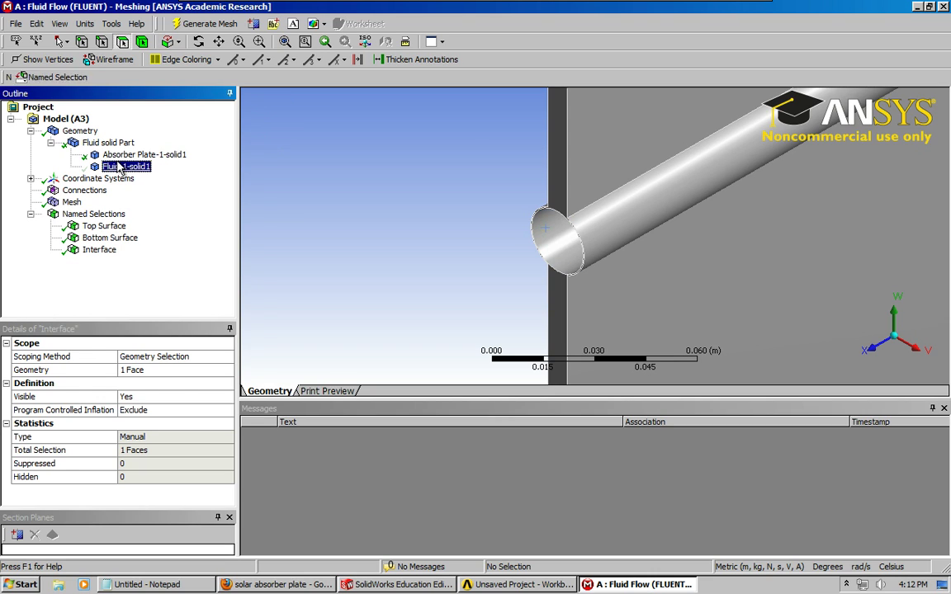
right_click(118, 165)
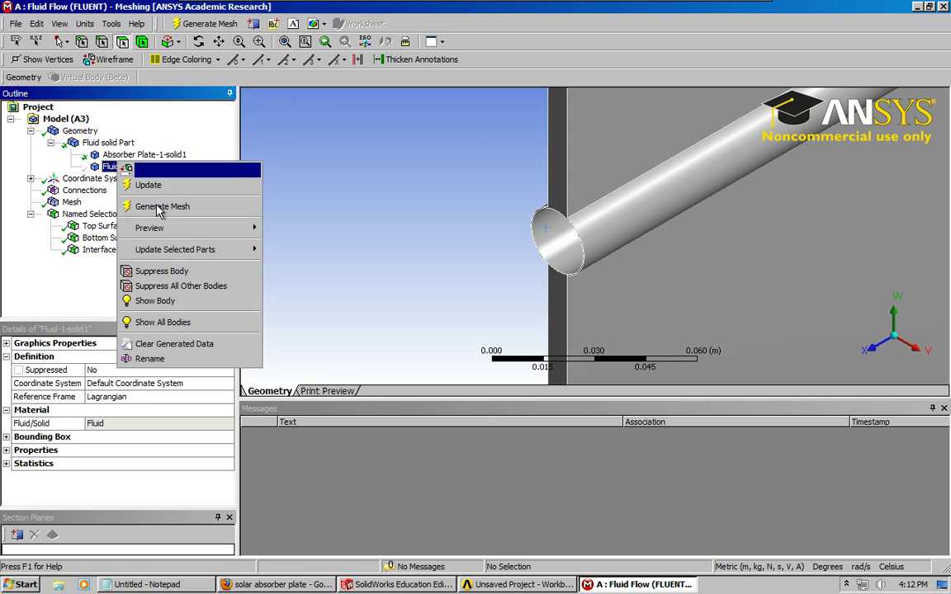
left_click(183, 322)
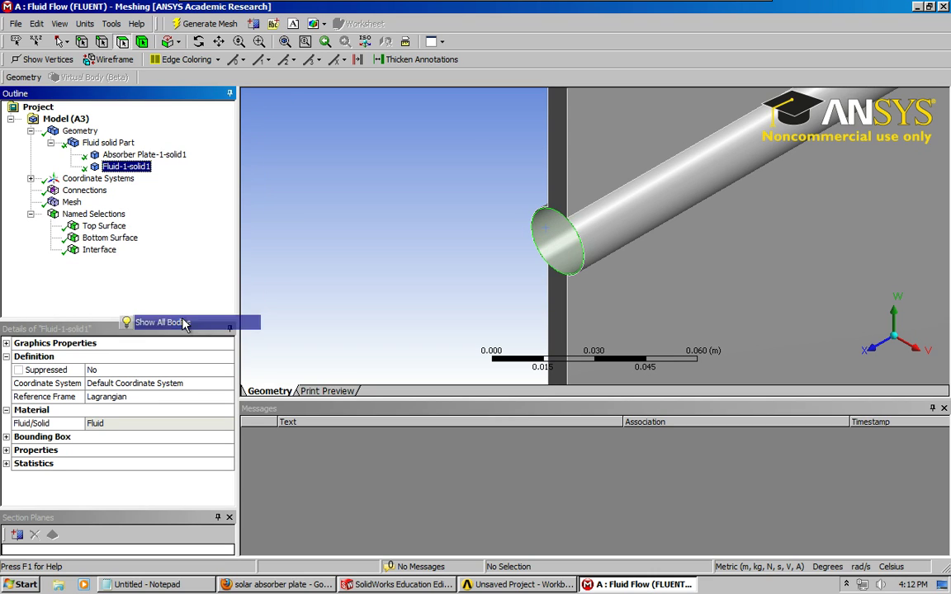
Save the pipe's circular open end face as named selection 'Inlet'
left_click(59, 130)
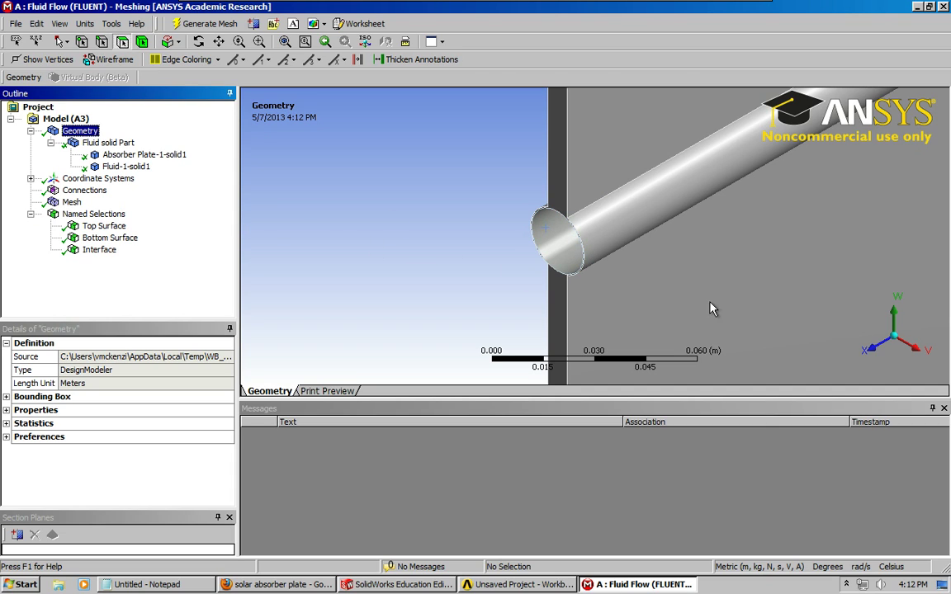
left_click(568, 262)
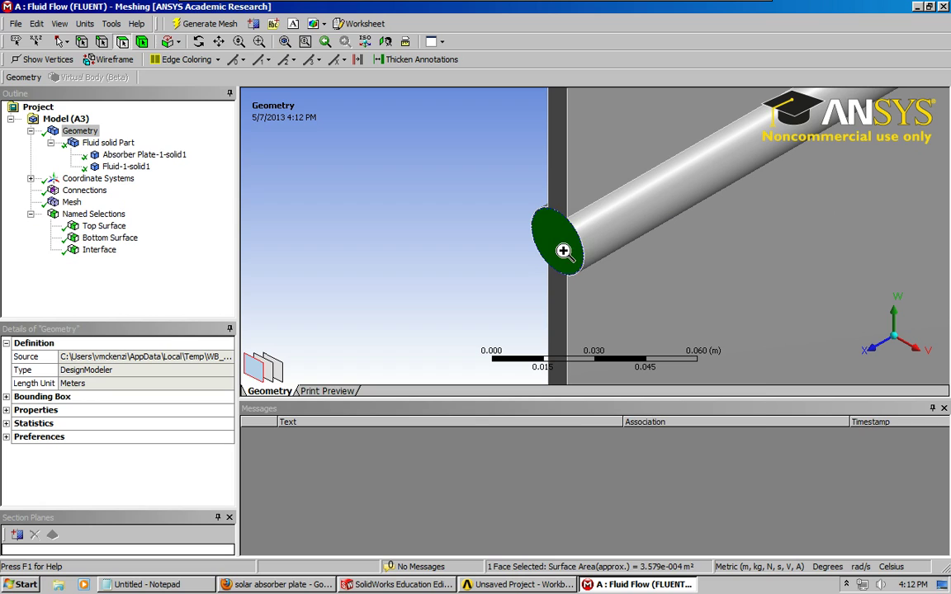
right_click(564, 257)
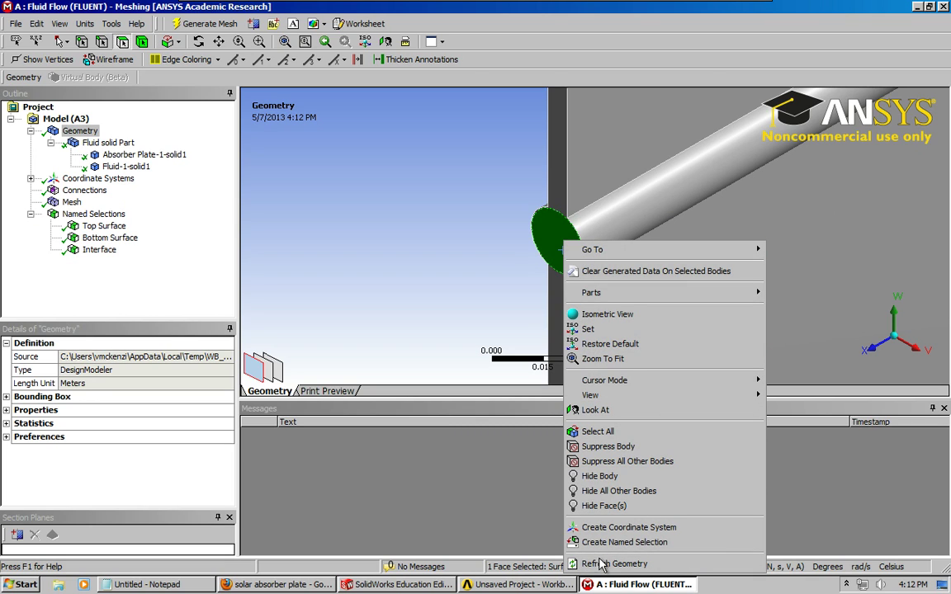
left_click(600, 542)
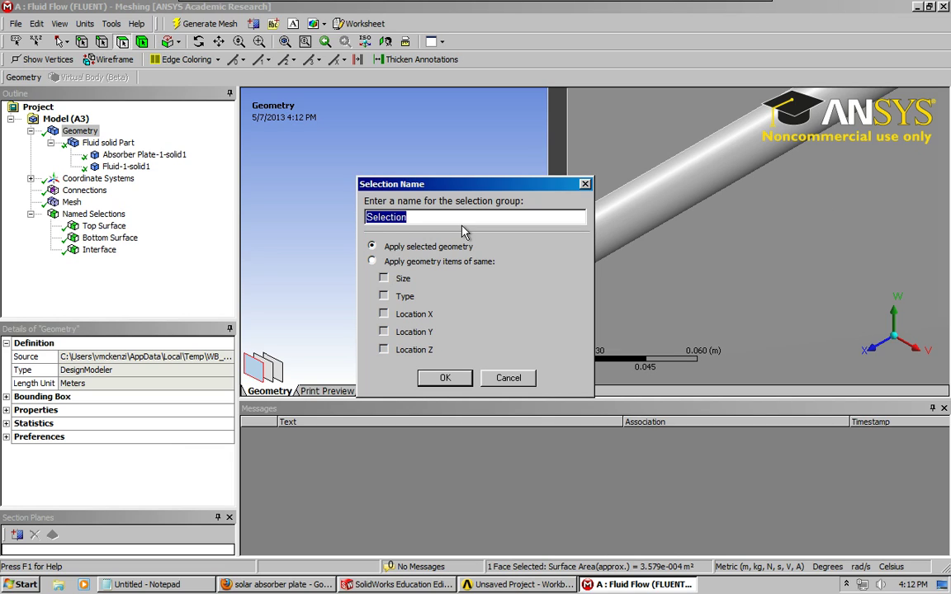
key("BackSpace")
type("Inlet")
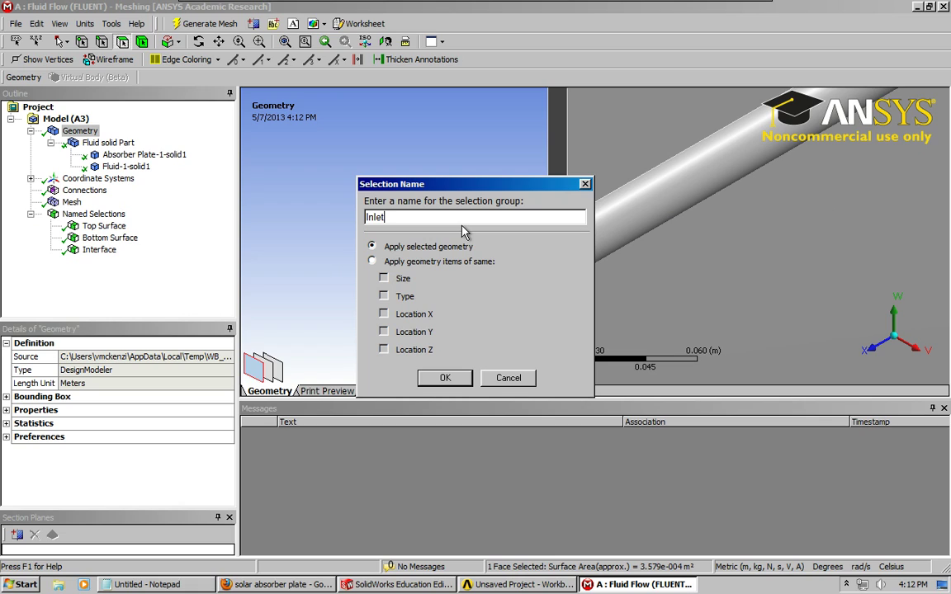
left_click(450, 378)
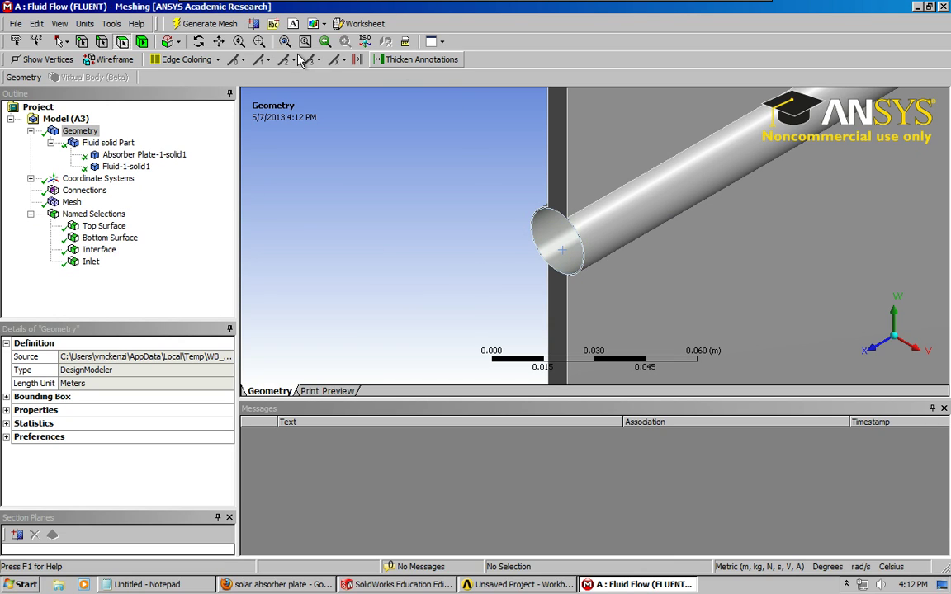
Turn to the far pipe end and save its circular face as named selection 'Oulet'
left_click(258, 41)
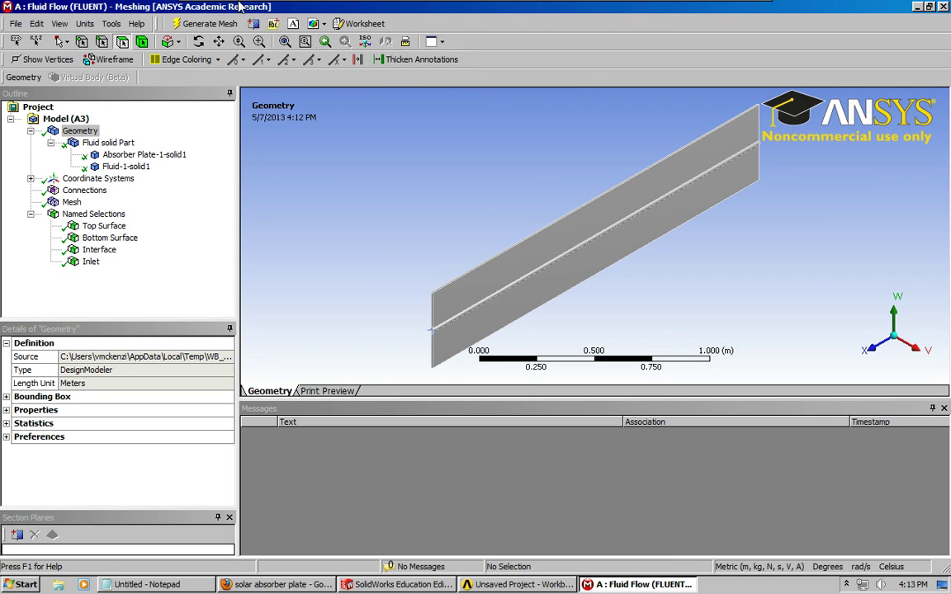
left_click(198, 41)
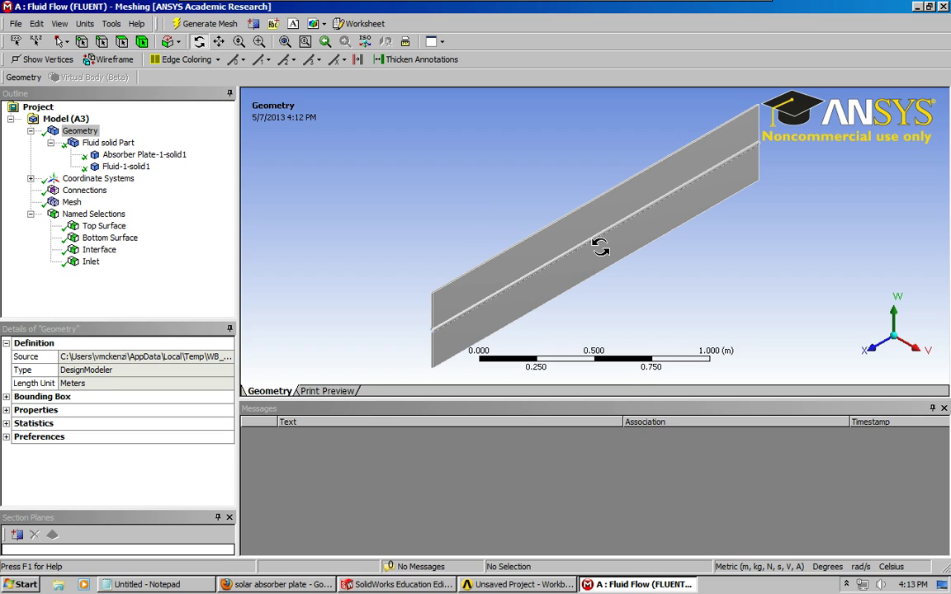
left_click_drag(596, 238, 550, 268)
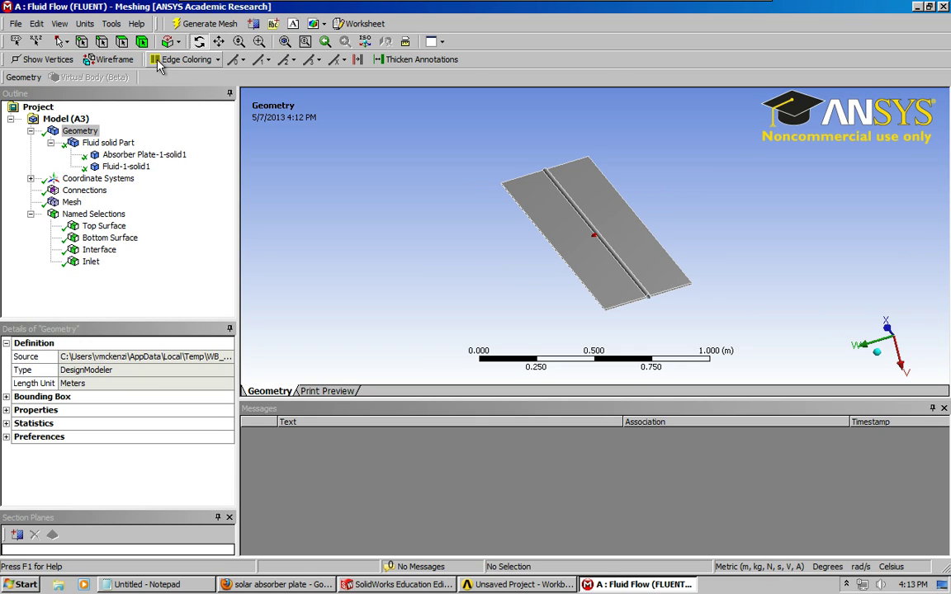
left_click(259, 42)
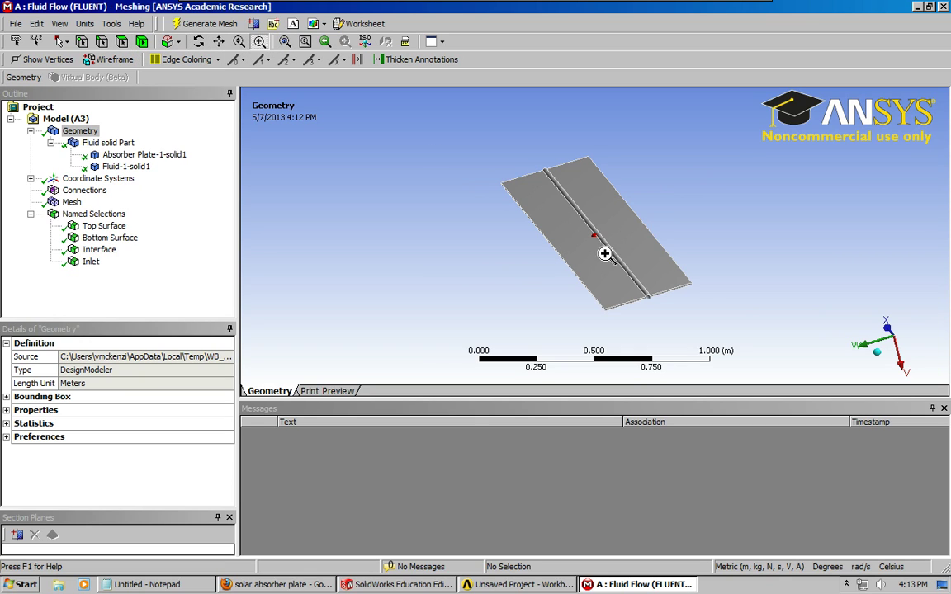
left_click_drag(635, 287, 664, 308)
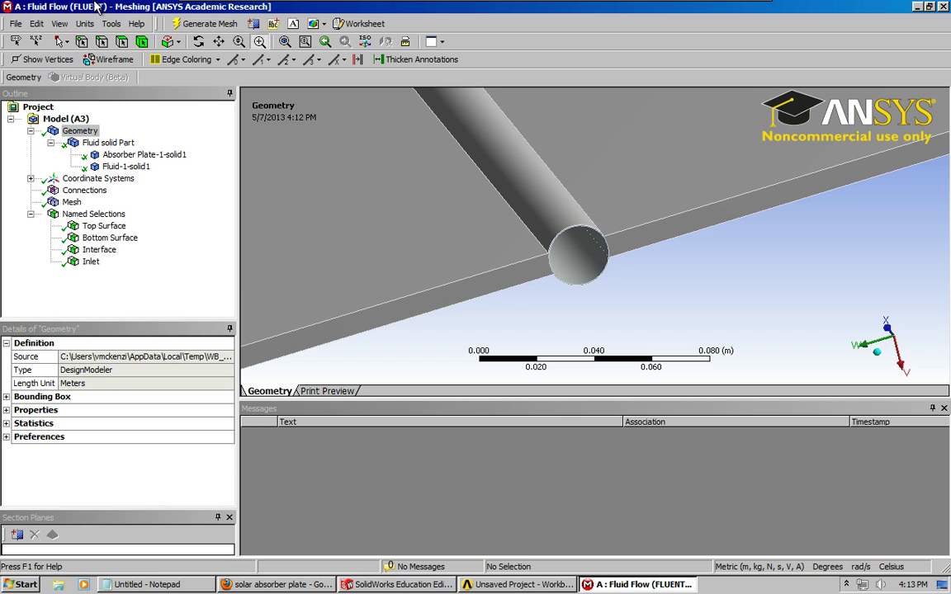
left_click(575, 257)
right_click(579, 249)
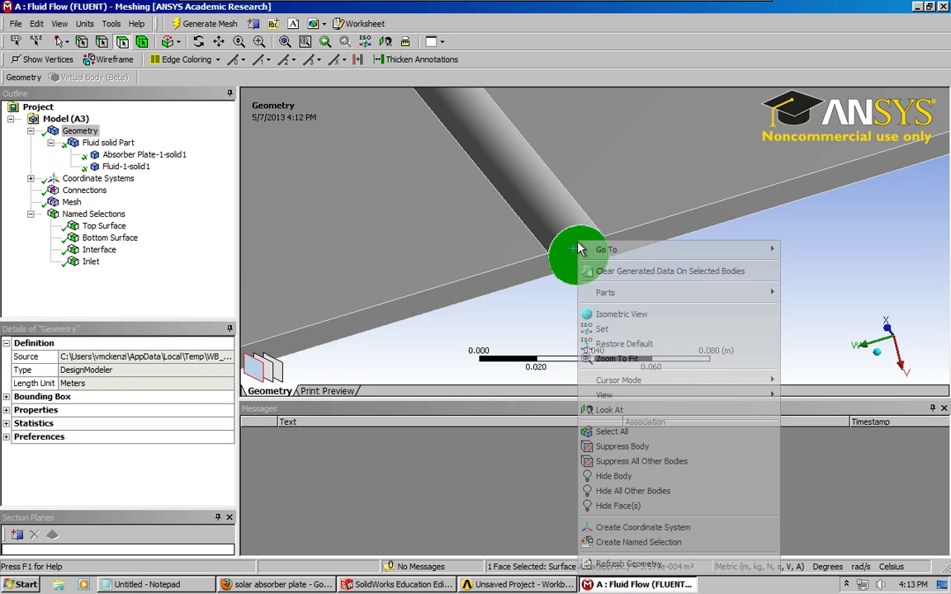
left_click(638, 542)
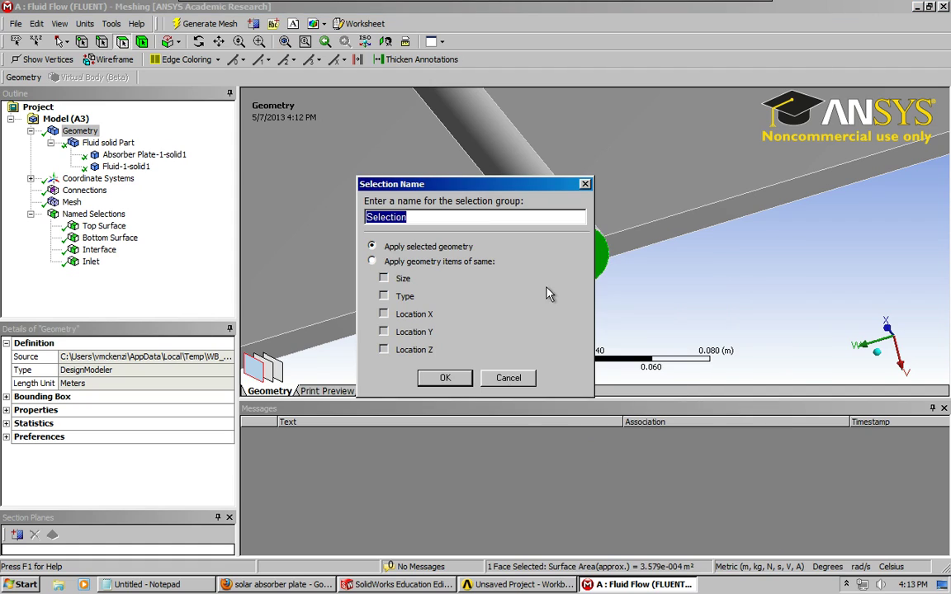
type("Oulet")
key("Return")
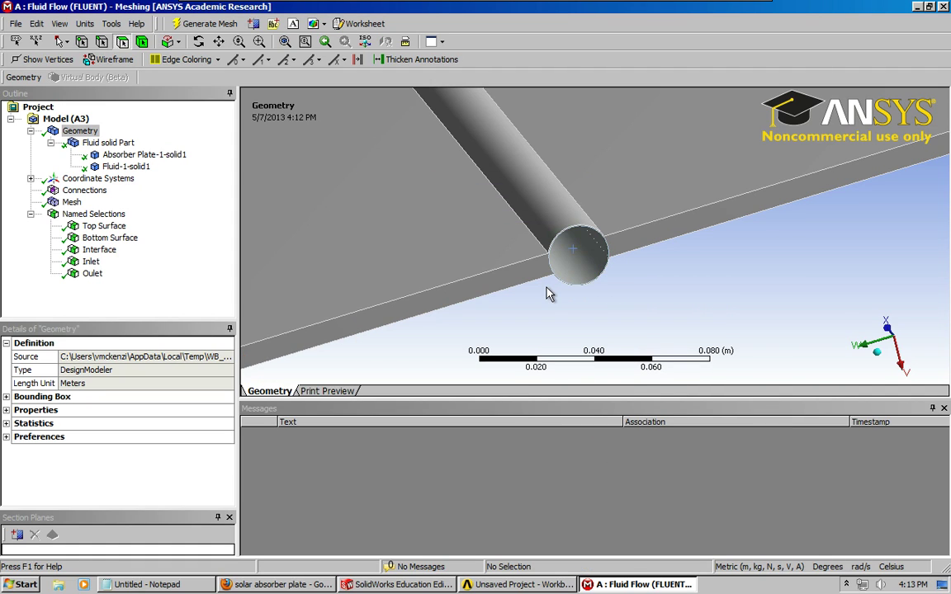
left_click(283, 41)
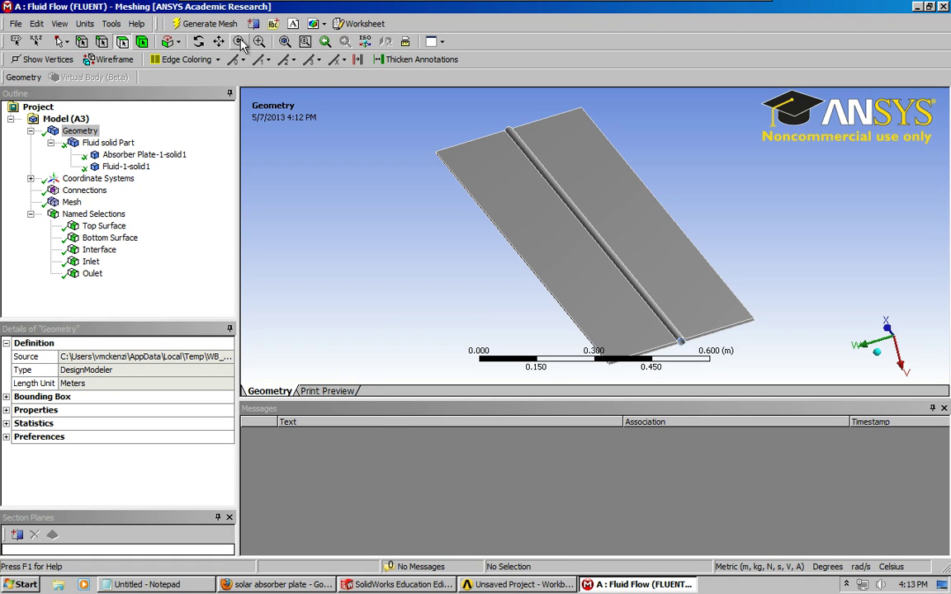
Zoom to the plate end by the pipe and select its thin end face and top edge face
left_click(876, 352)
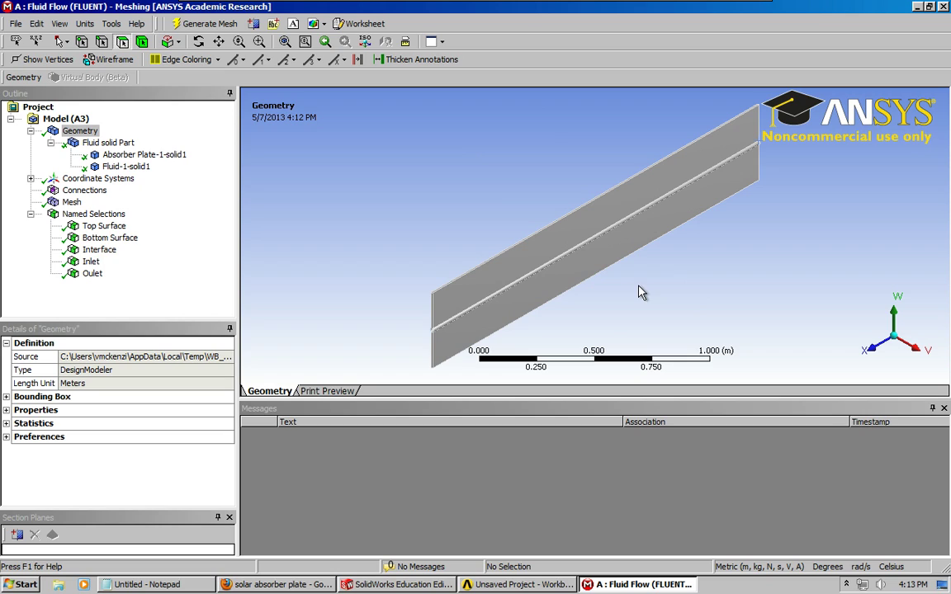
left_click(259, 42)
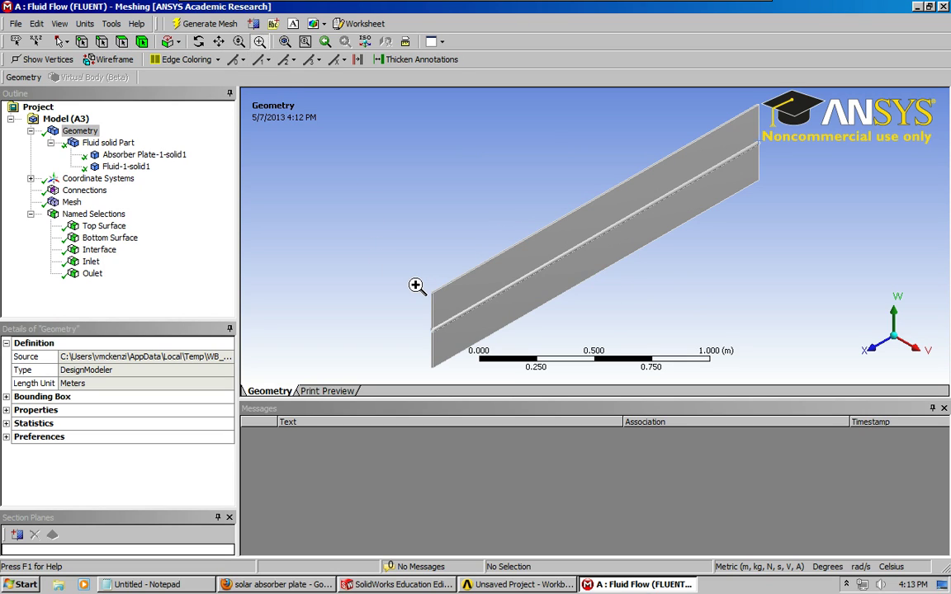
left_click_drag(415, 285, 462, 346)
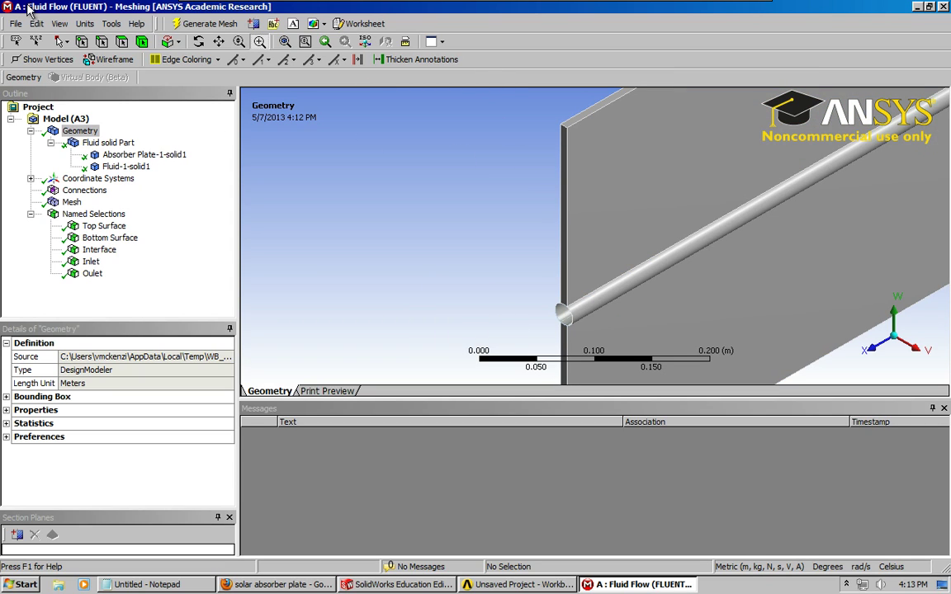
left_click(122, 41)
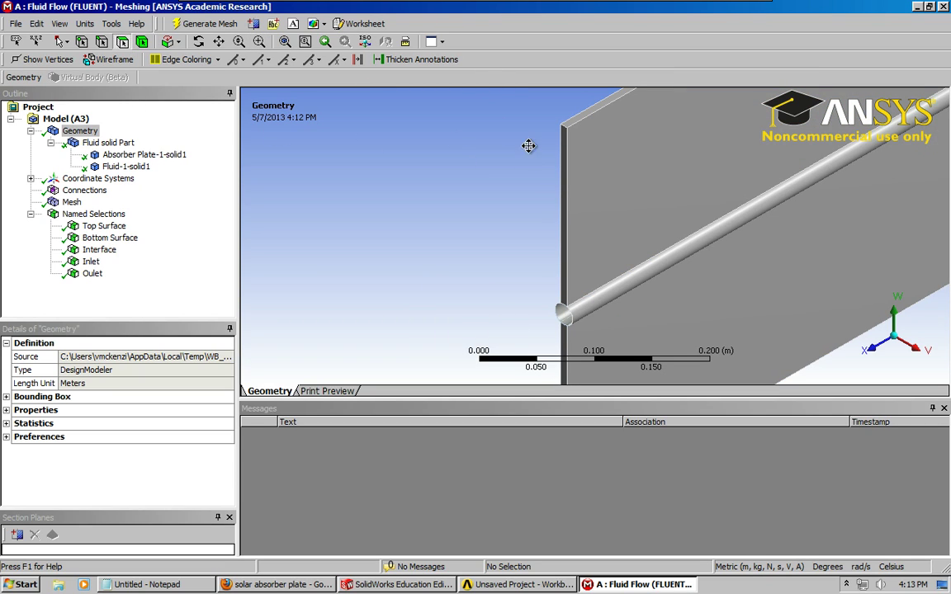
left_click(564, 172)
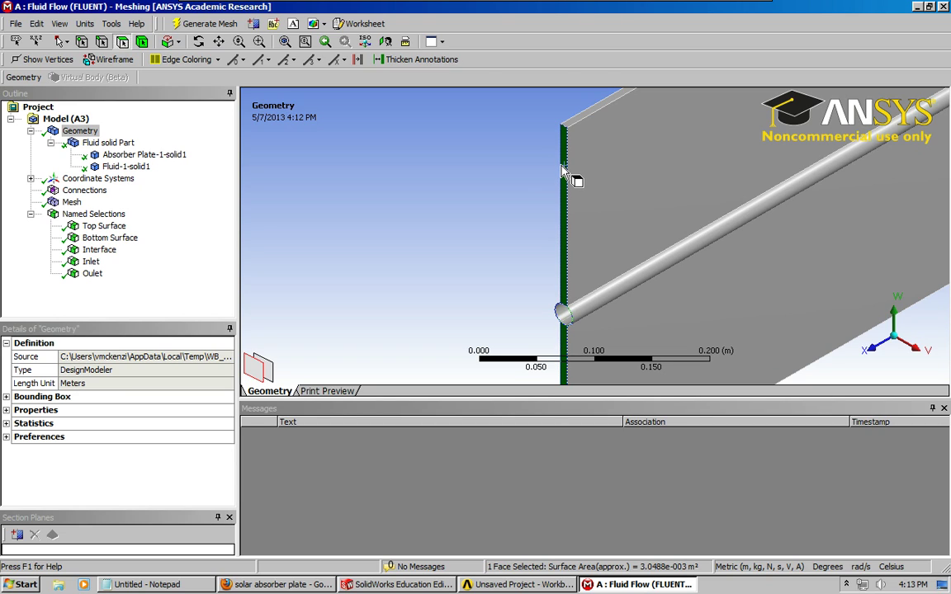
left_click(582, 122, "ctrl")
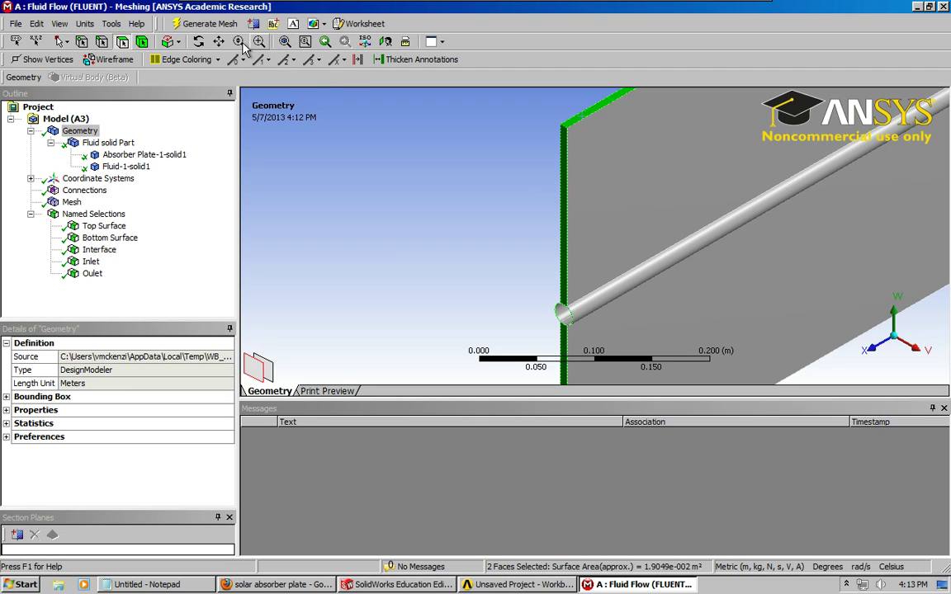
Orbit to the plate's long edge and add its side face to the selection
left_click(199, 42)
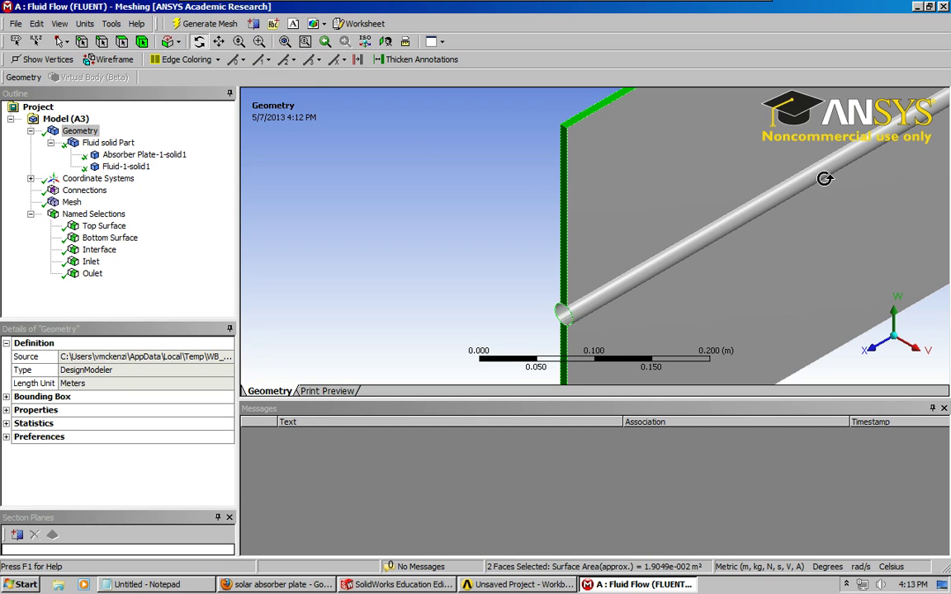
left_click_drag(826, 181, 583, 110)
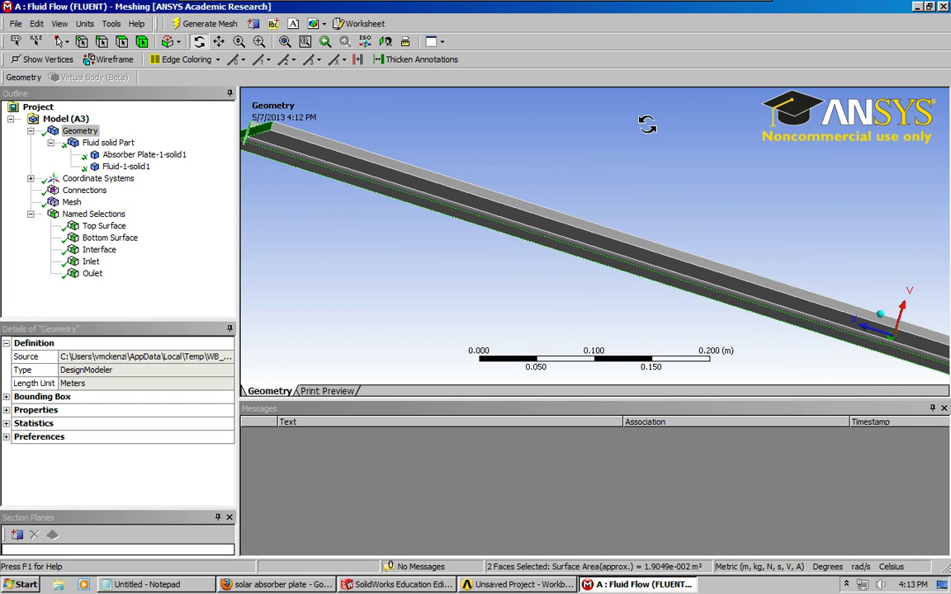
left_click(121, 41)
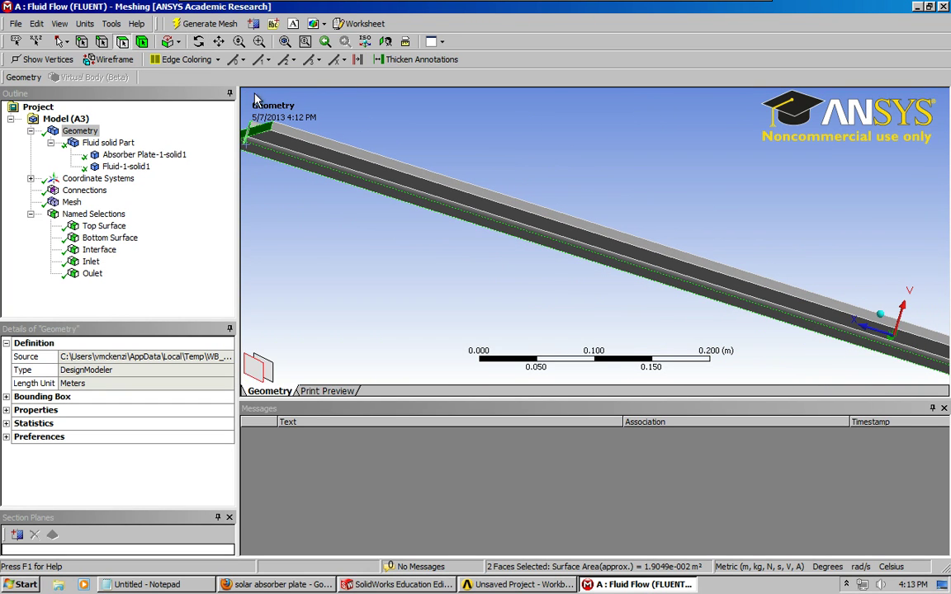
left_click(310, 148, "ctrl")
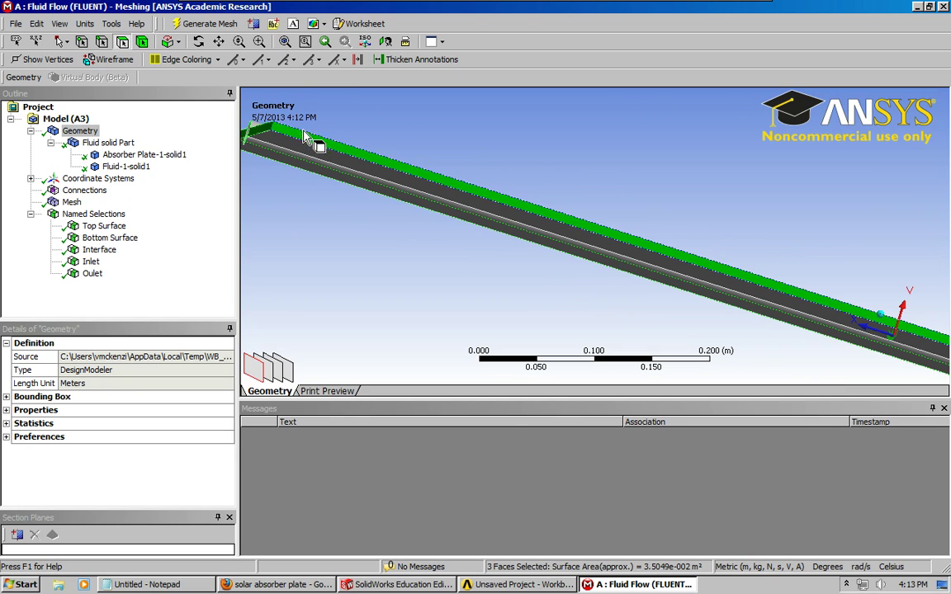
Add the plate's lower edge face near the pipe to the selection
left_click(284, 43)
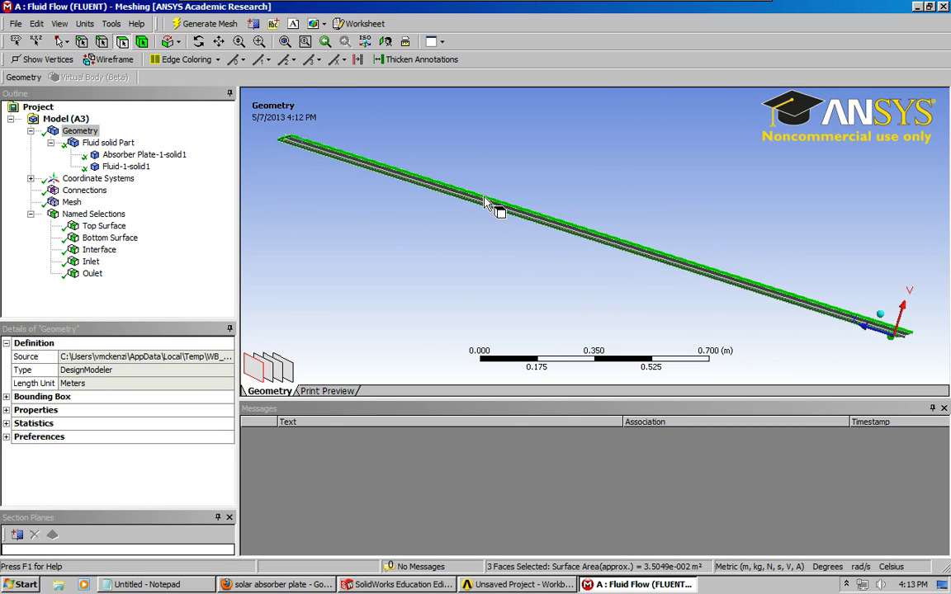
left_click(881, 314)
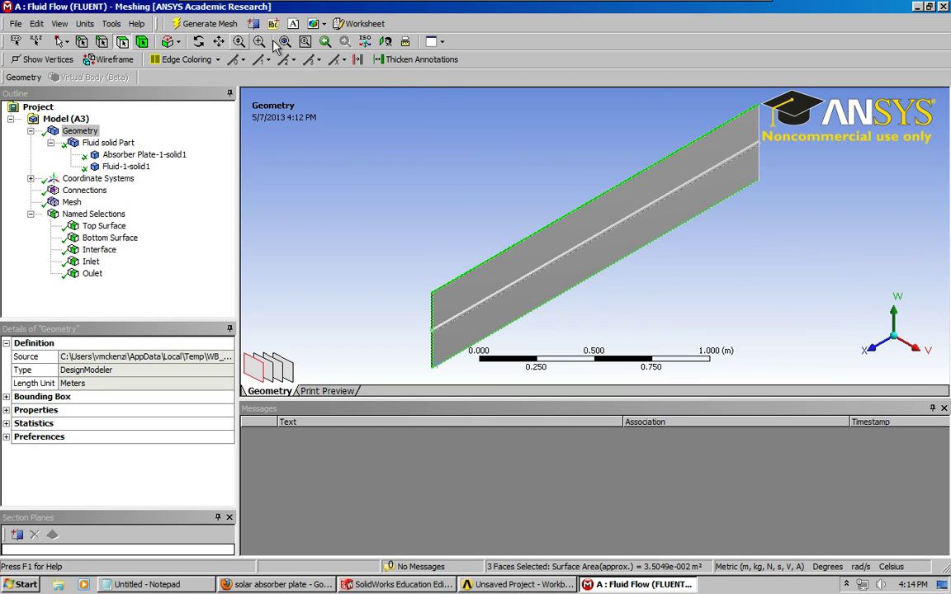
left_click(198, 42)
left_click_drag(595, 237, 498, 231)
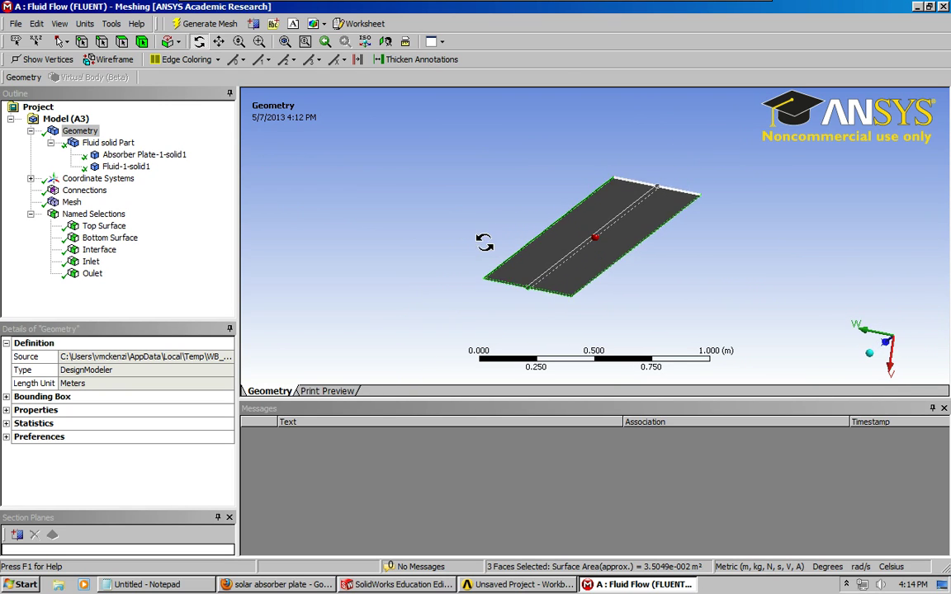
left_click_drag(483, 242, 462, 253)
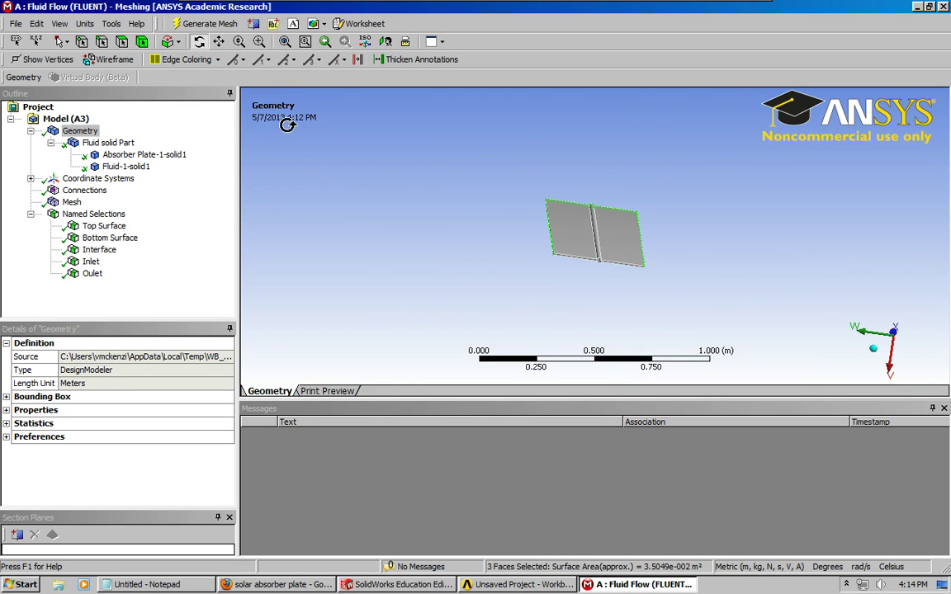
left_click(259, 41)
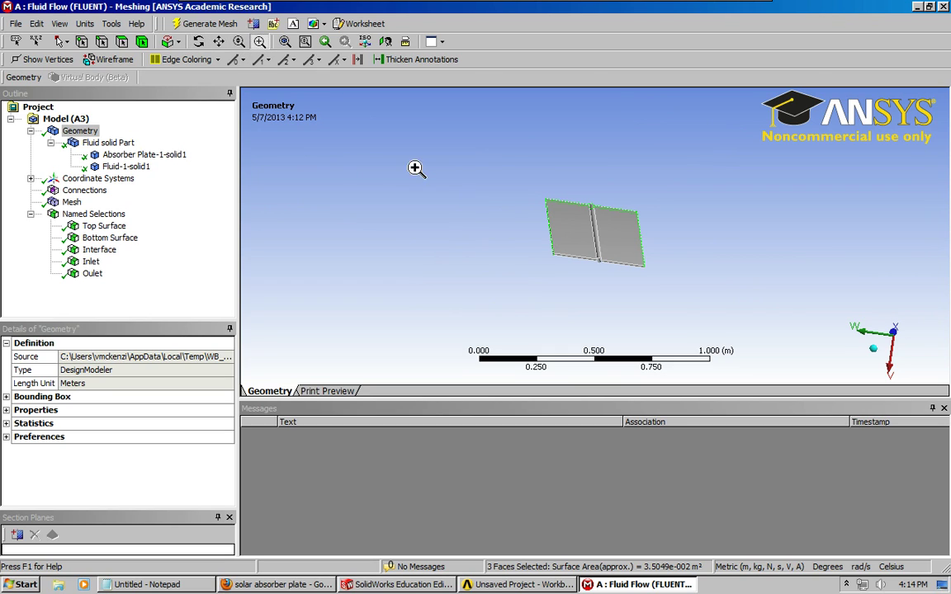
left_click_drag(539, 238, 618, 282)
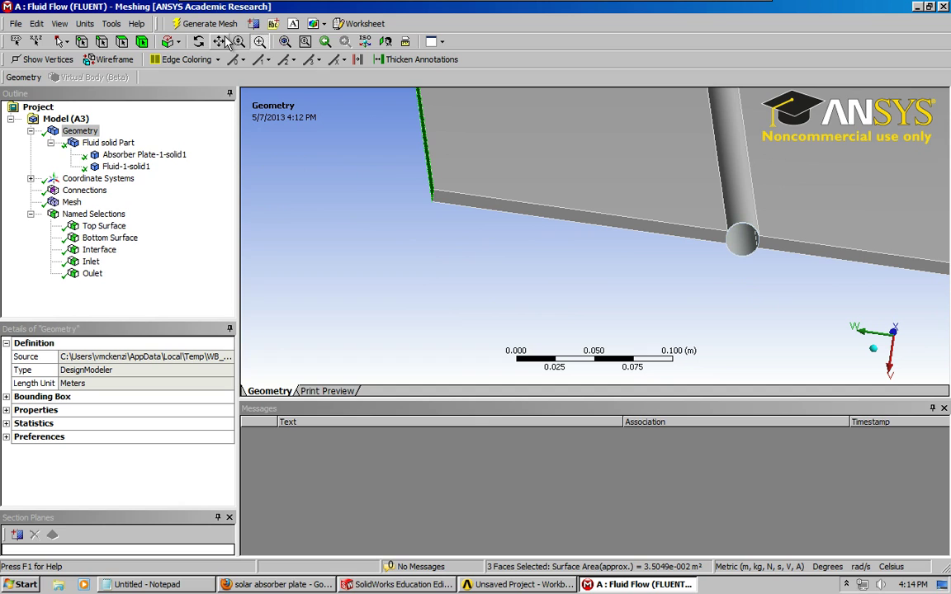
left_click(121, 42)
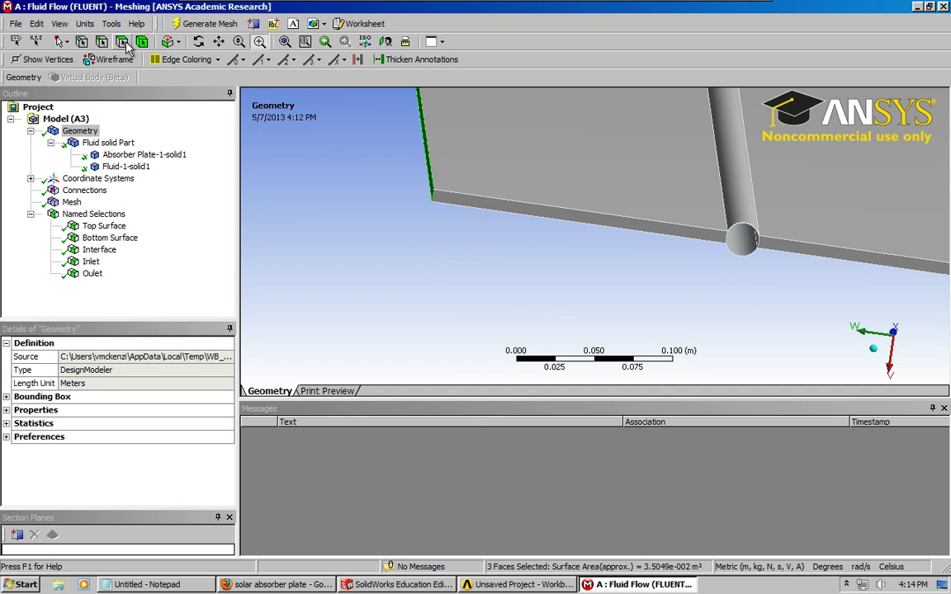
left_click(520, 213, "ctrl")
Save the four selected faces as named selection 'Walls' and return to isometric view
right_click(520, 213)
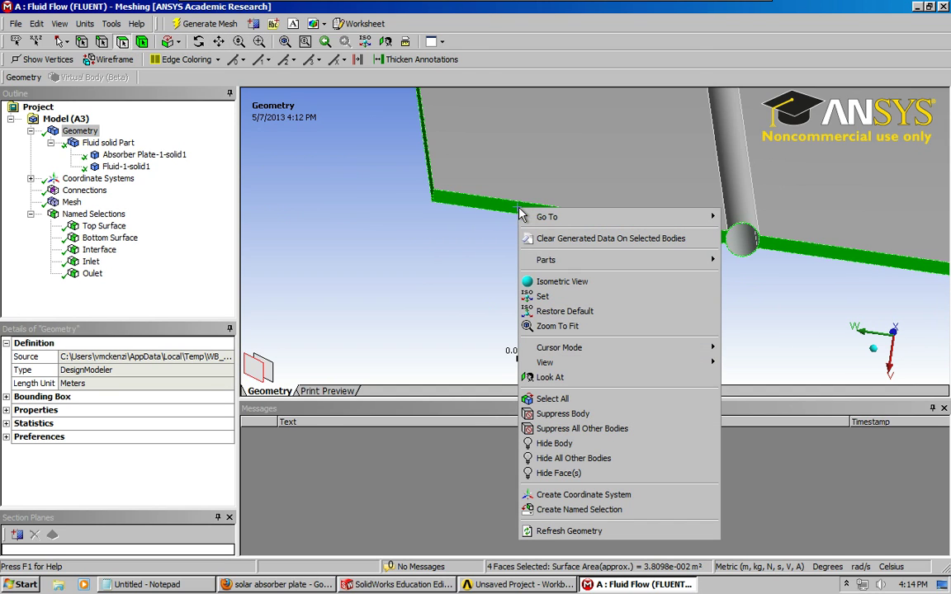
left_click(585, 509)
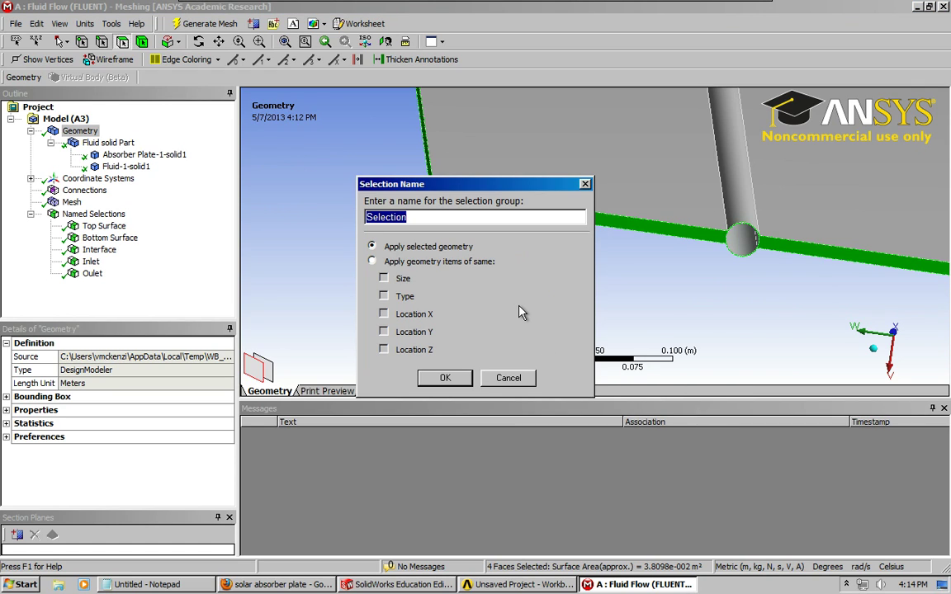
type("Walls")
left_click(436, 378)
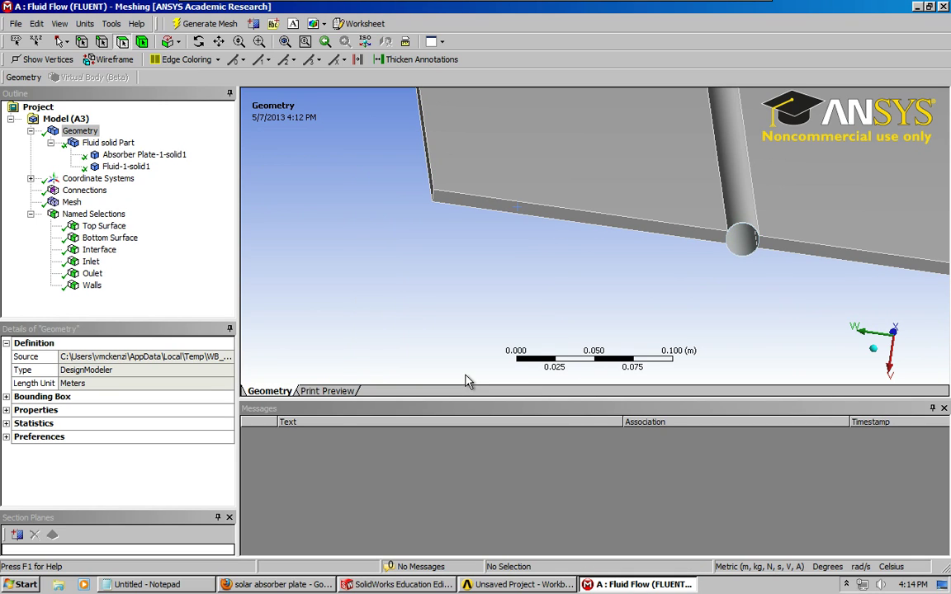
left_click(851, 341)
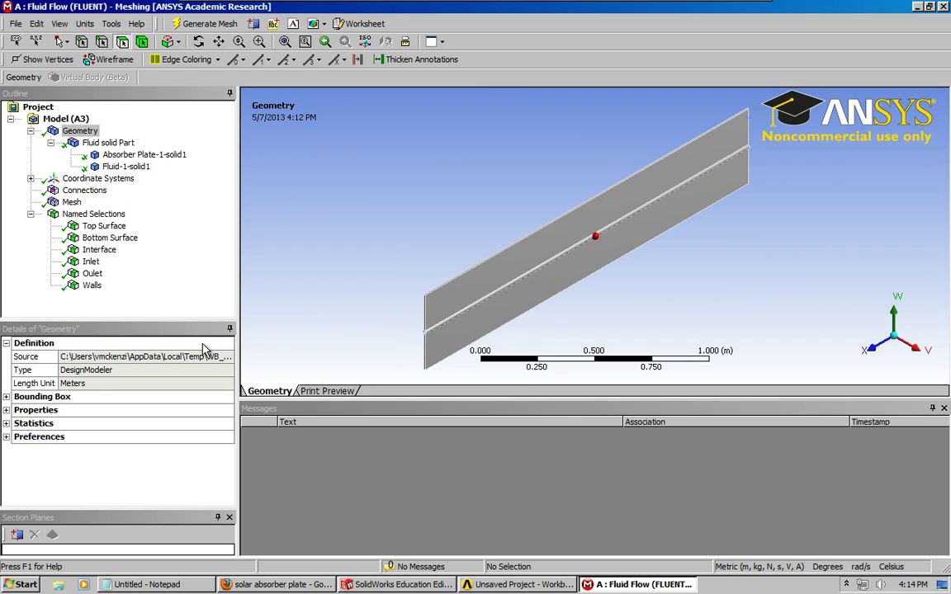
Review the faces in the Top Surface, Bottom Surface, Interface, Inlet and Walls selections
left_click(100, 224)
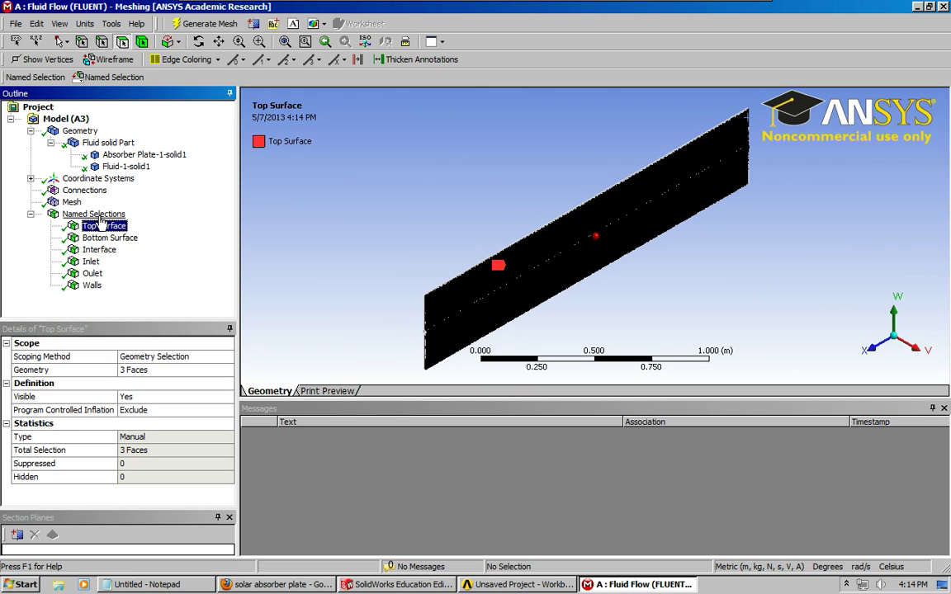
left_click(106, 237)
left_click(98, 249)
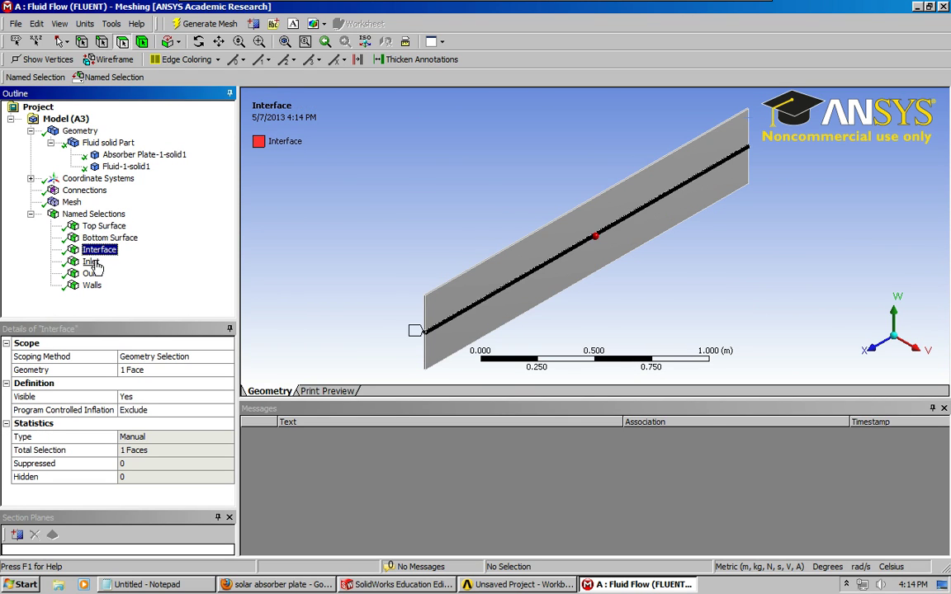
left_click(93, 262)
left_click(92, 285)
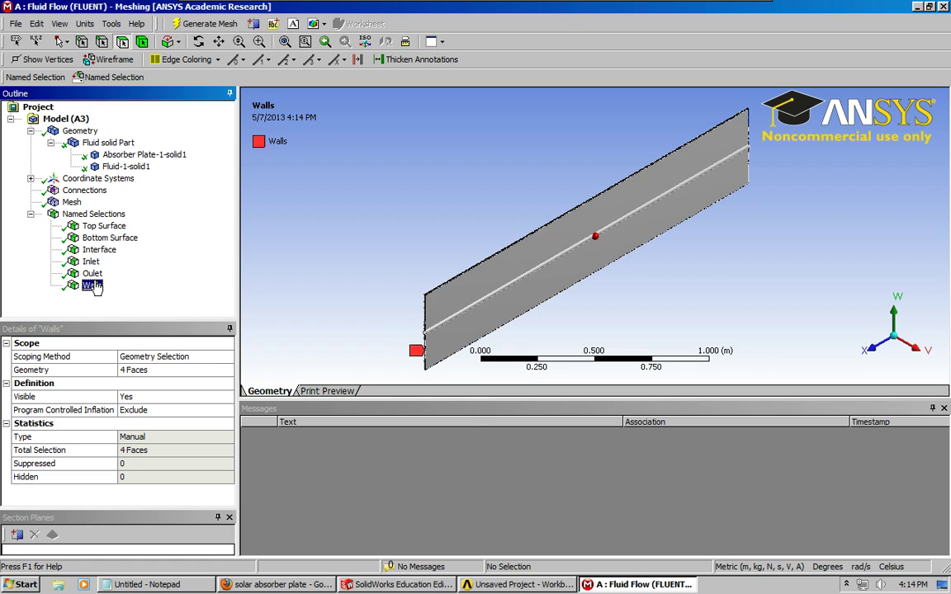
Set the mesh Relevance Center to Fine, keeping CFD physics, Fluent solver and curvature sizing
left_click(72, 202)
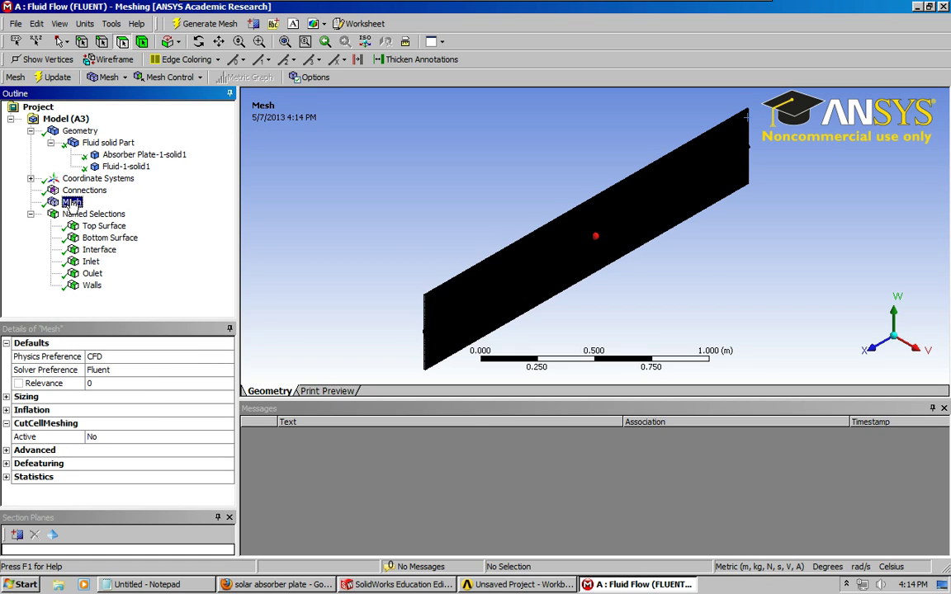
left_click(6, 397)
scroll(232, 399, "down", 3)
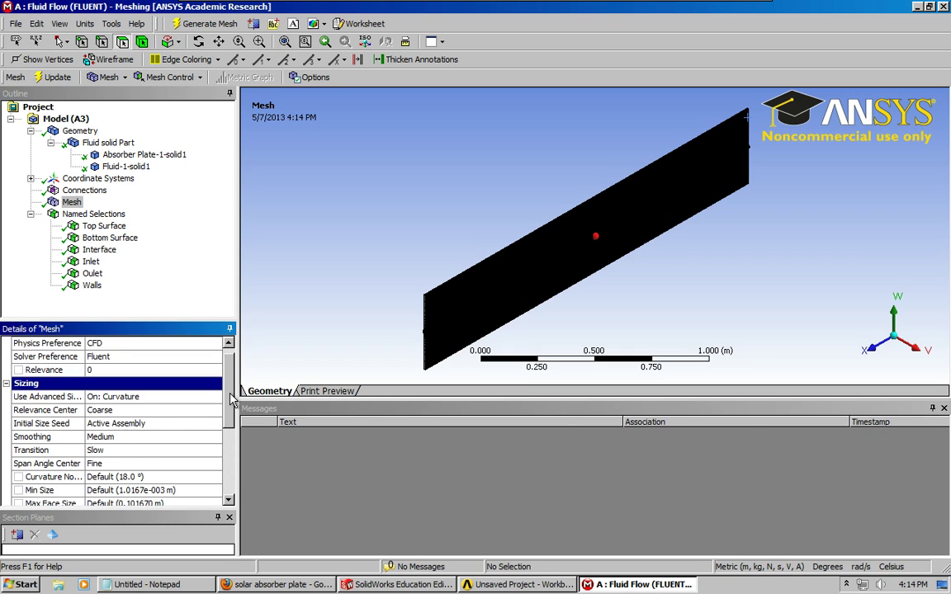
mouse_move(232, 399)
left_mouse_down()
mouse_move(236, 415)
mouse_move(232, 401)
left_mouse_up()
left_click(202, 397)
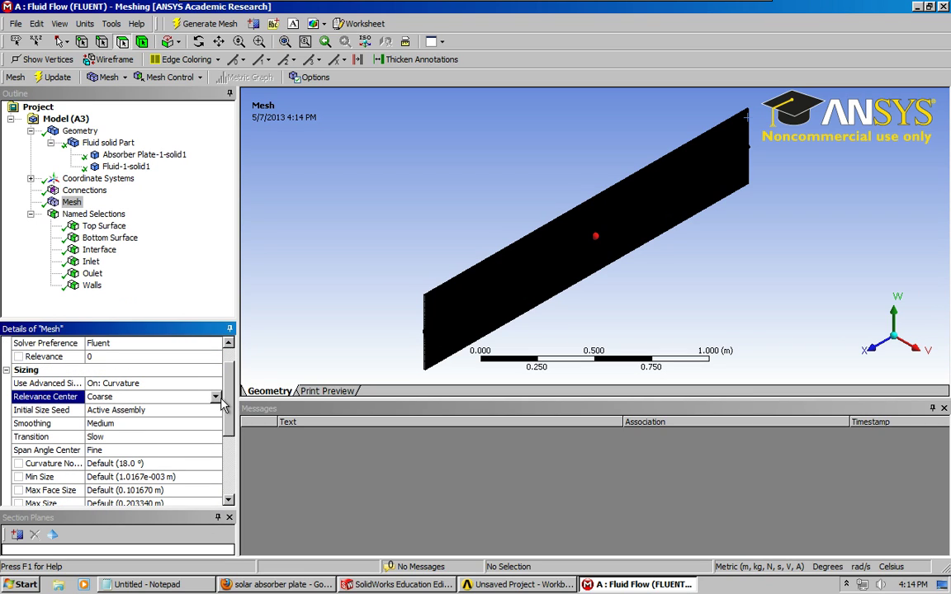
left_click(214, 397)
left_click(142, 427)
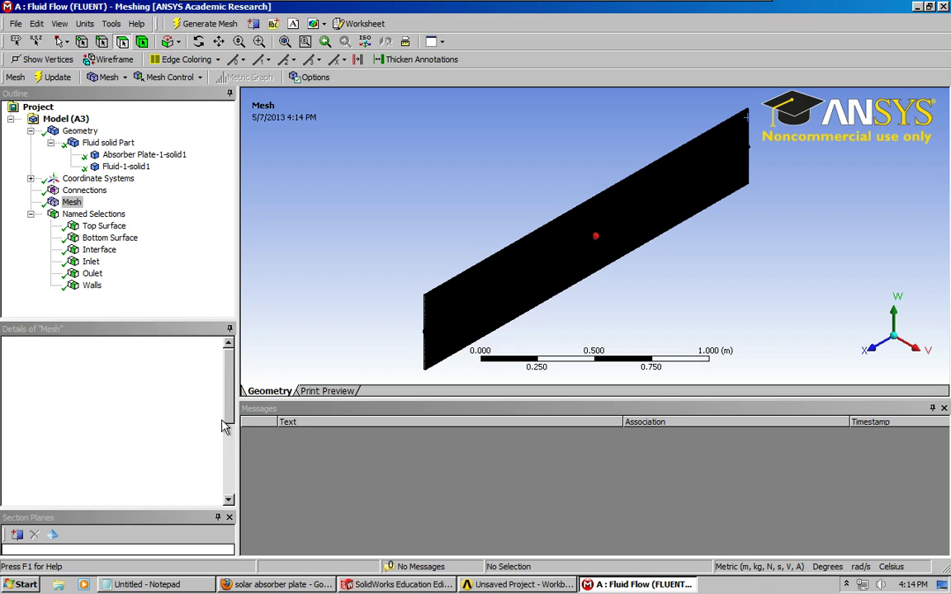
scroll(229, 421, "down", 1)
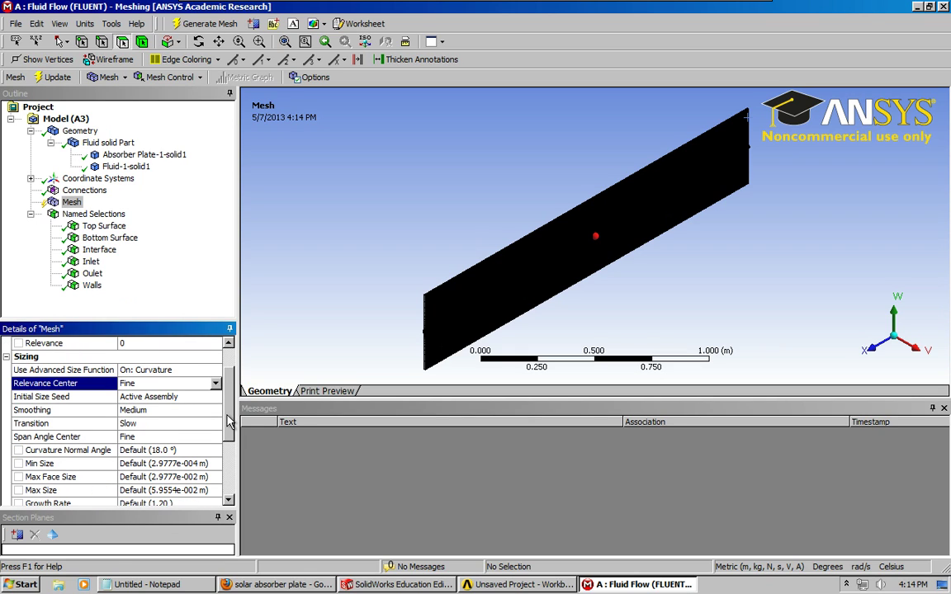
left_click_drag(230, 421, 231, 477)
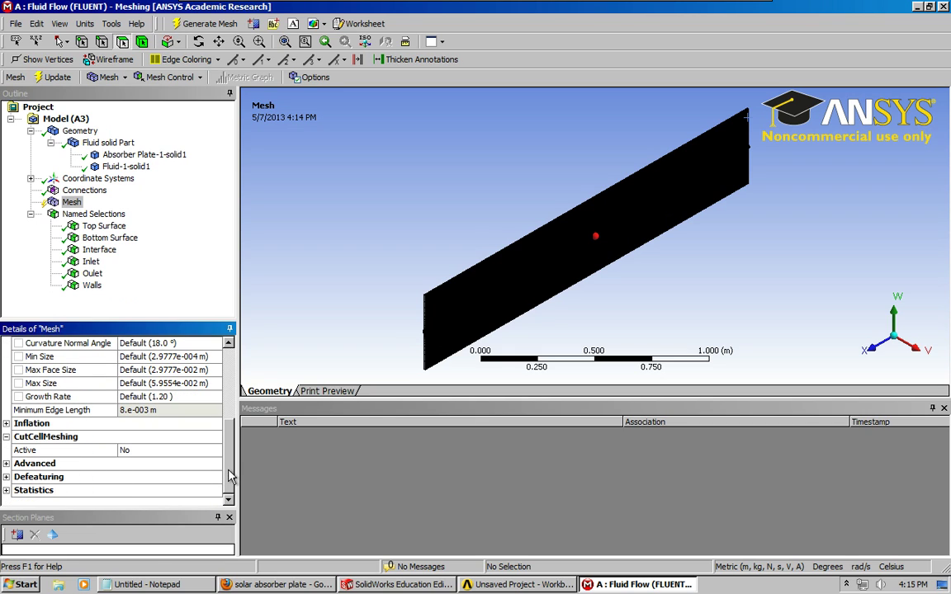
Expand and review the mesh inflation settings
left_click(7, 423)
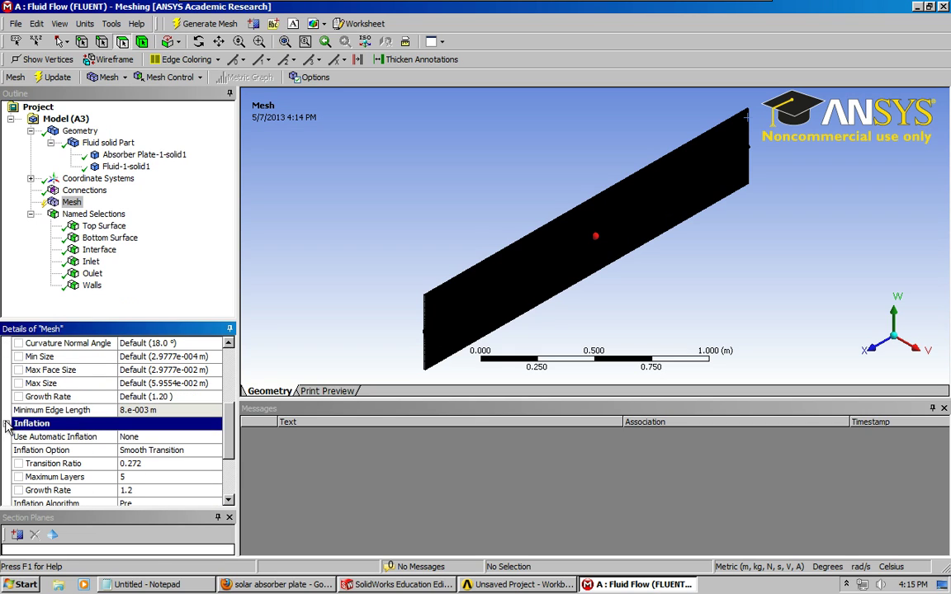
scroll(230, 435, "up", 1)
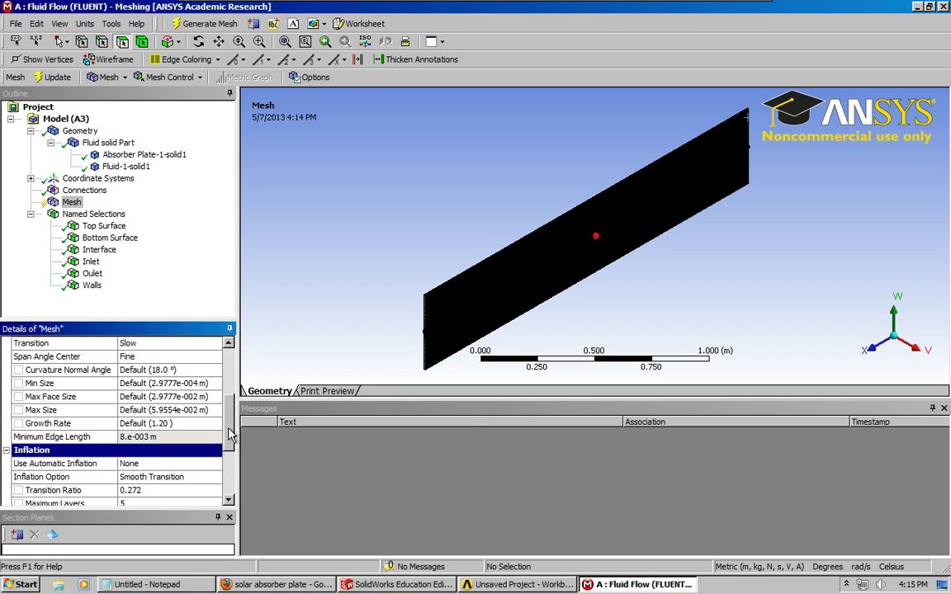
left_click_drag(230, 435, 209, 317)
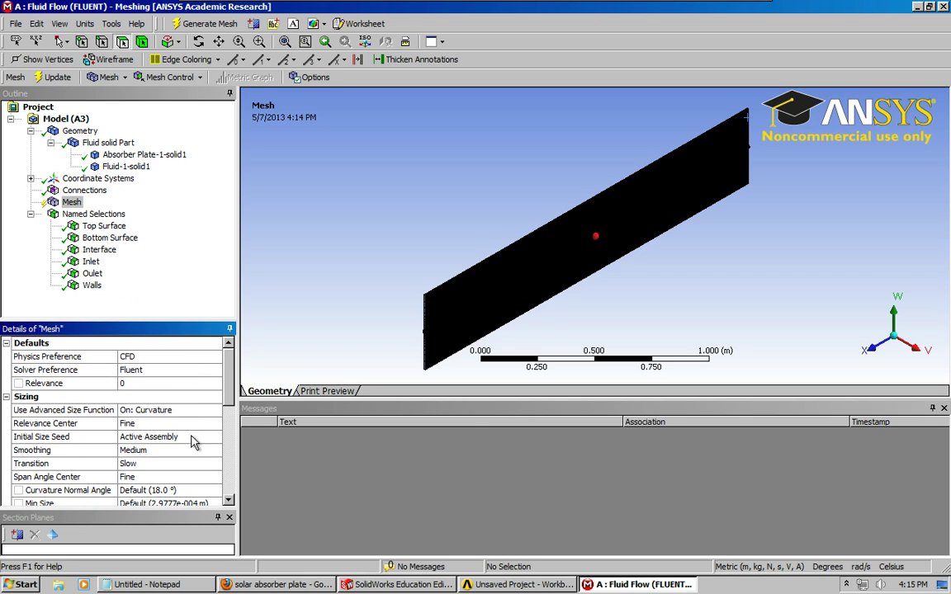
left_click(71, 202)
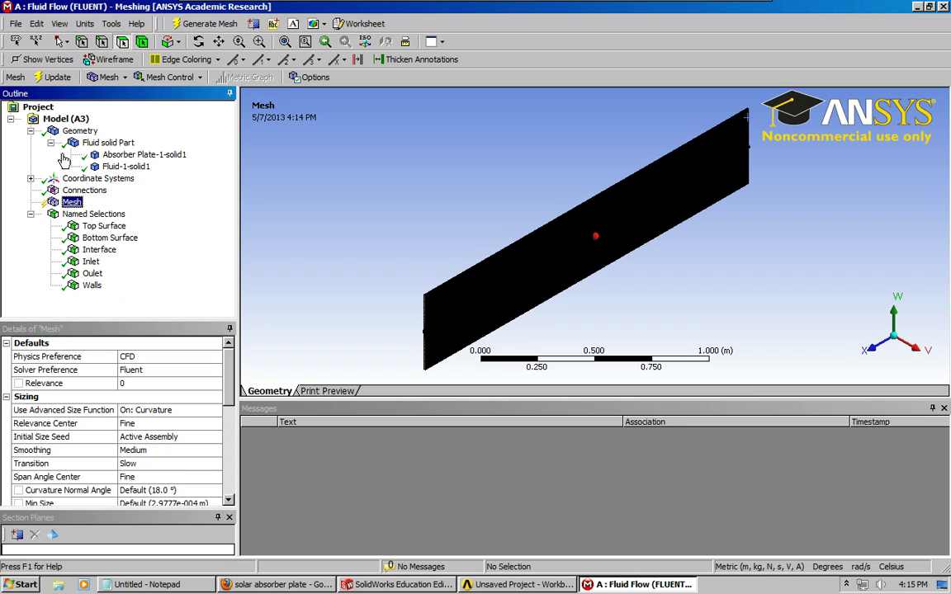
Generate the mesh and read its statistics, showing 78338 nodes
right_click(70, 203)
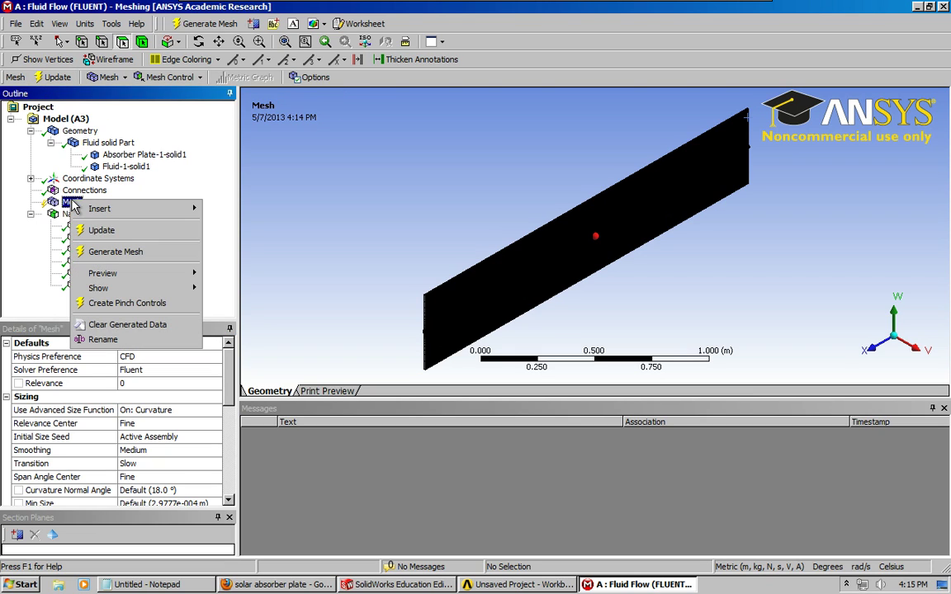
left_click(129, 252)
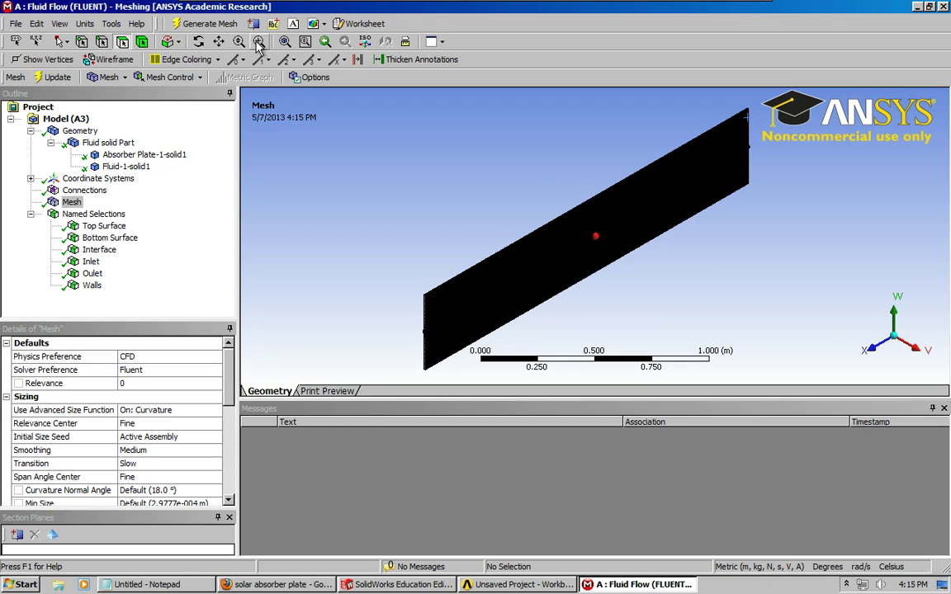
scroll(207, 396, "down", 6)
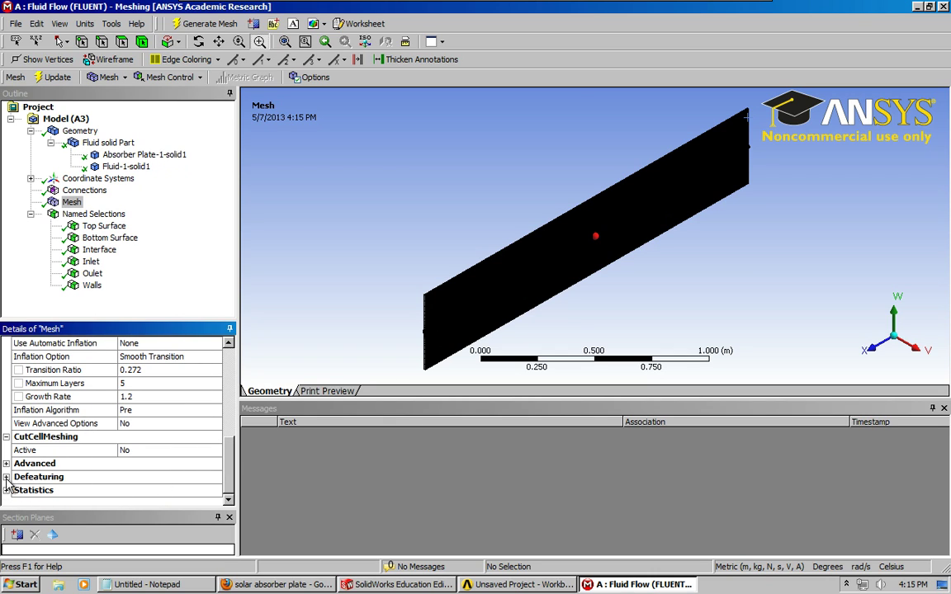
left_click(6, 490)
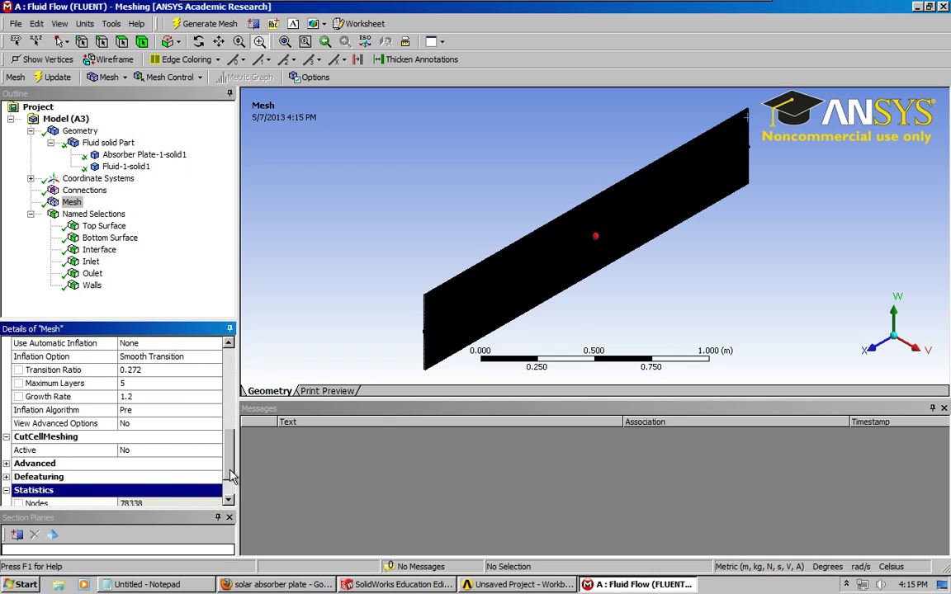
scroll(230, 493, "down", 1)
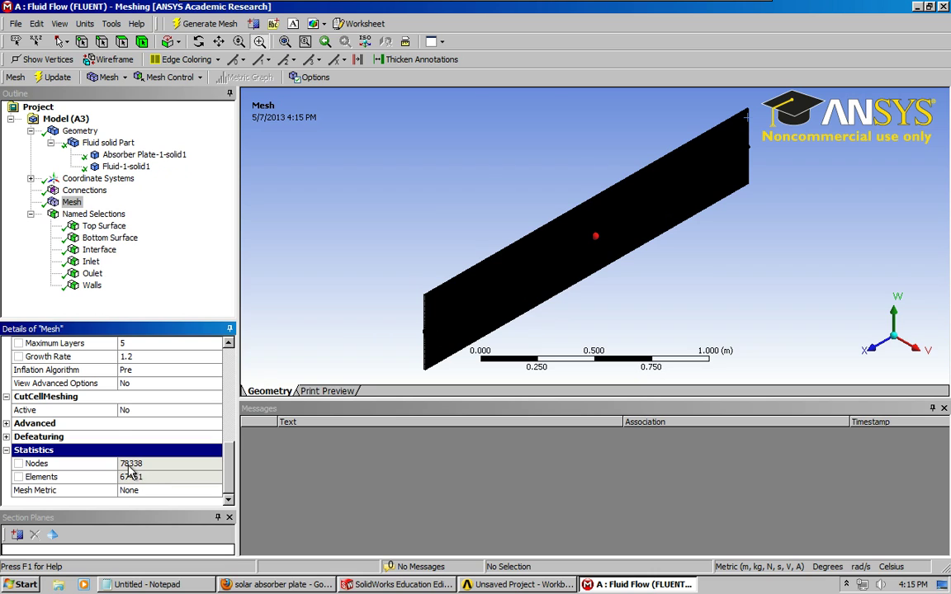
Zoom in on the meshed tube end, then Update the mesh for the project
left_click_drag(413, 306, 445, 353)
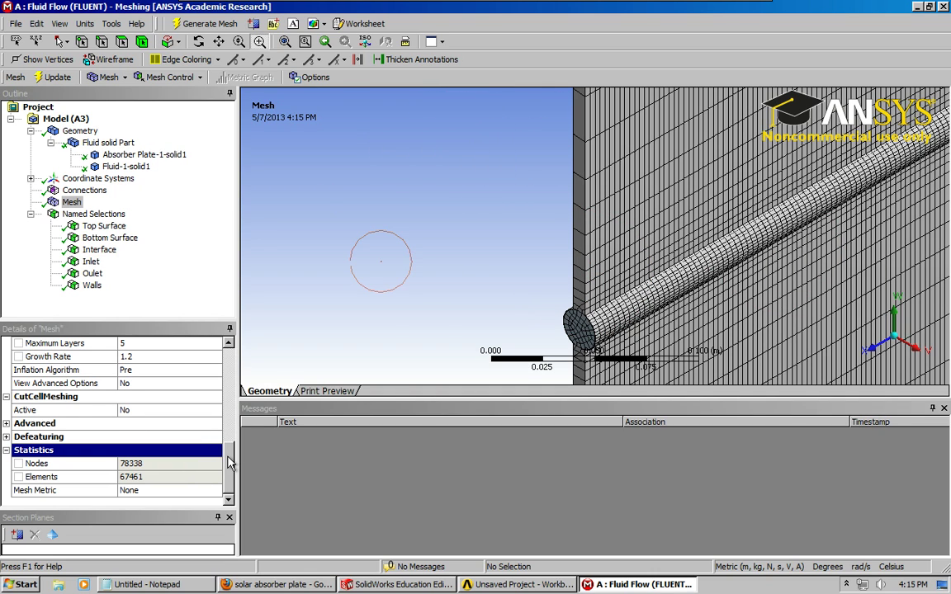
scroll(229, 421, "up", 2)
scroll(196, 358, "up", 4)
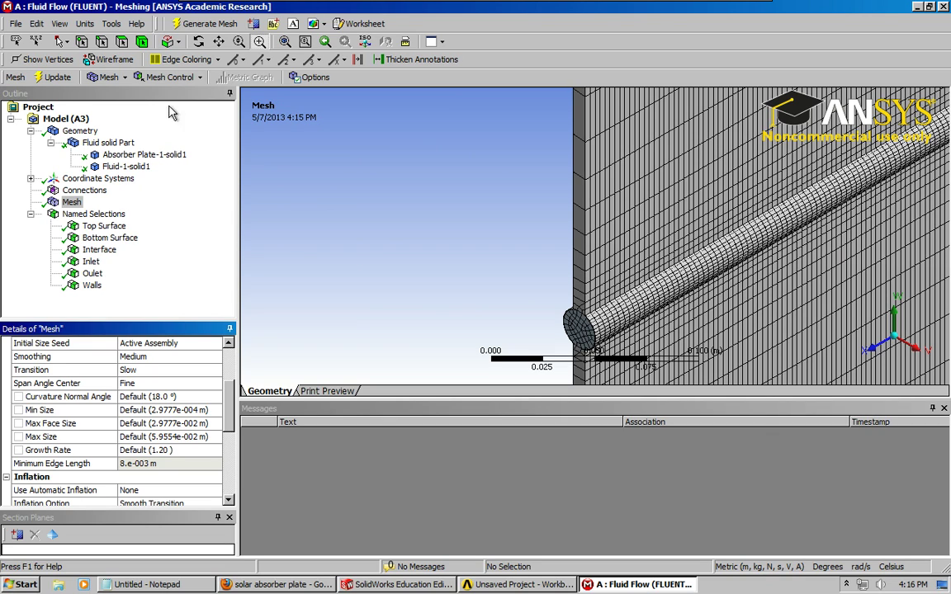
left_click(58, 77)
left_click(71, 77)
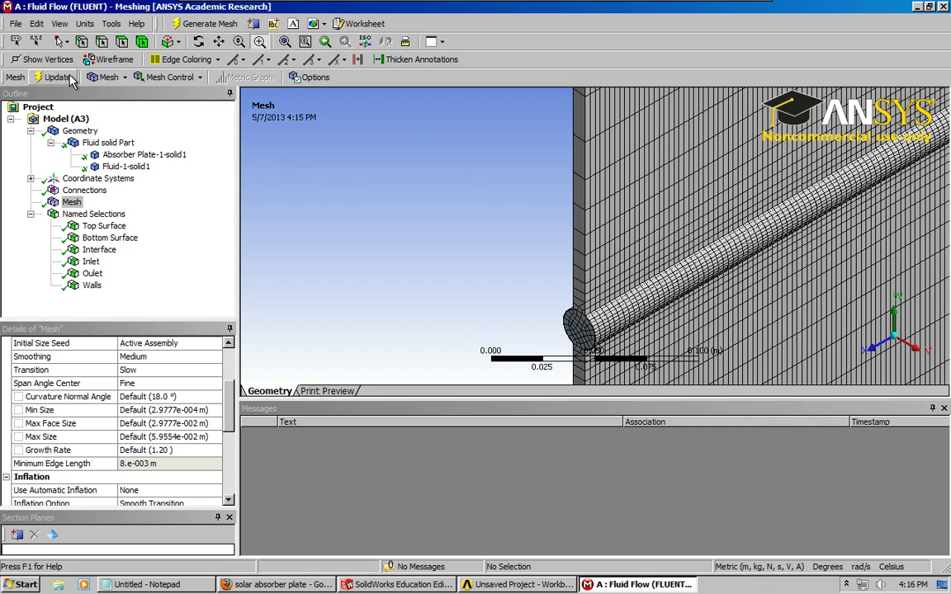
Return to Workbench, update the Setup cell and close the Messages panel
mouse_move(825, 7)
left_click(917, 7)
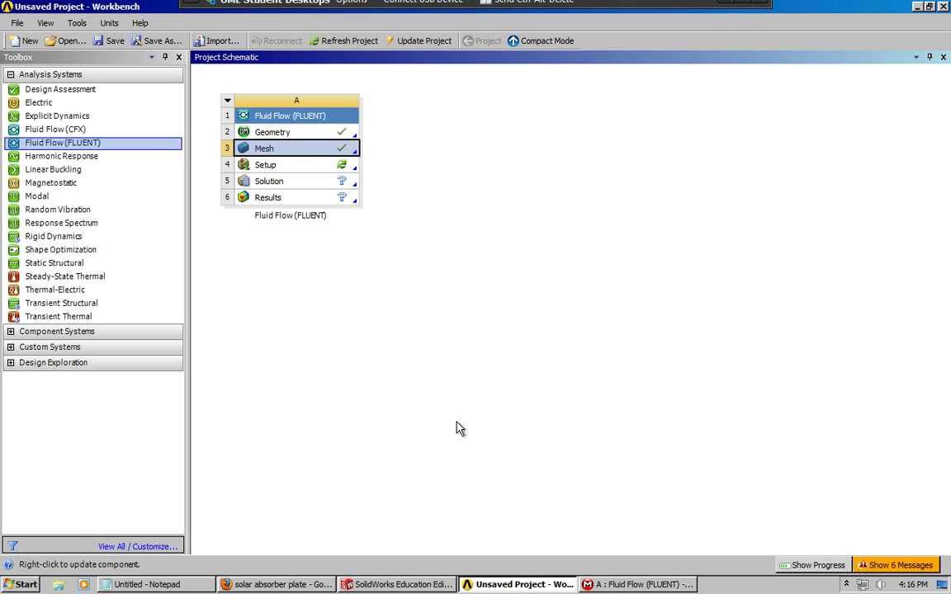
right_click(319, 169)
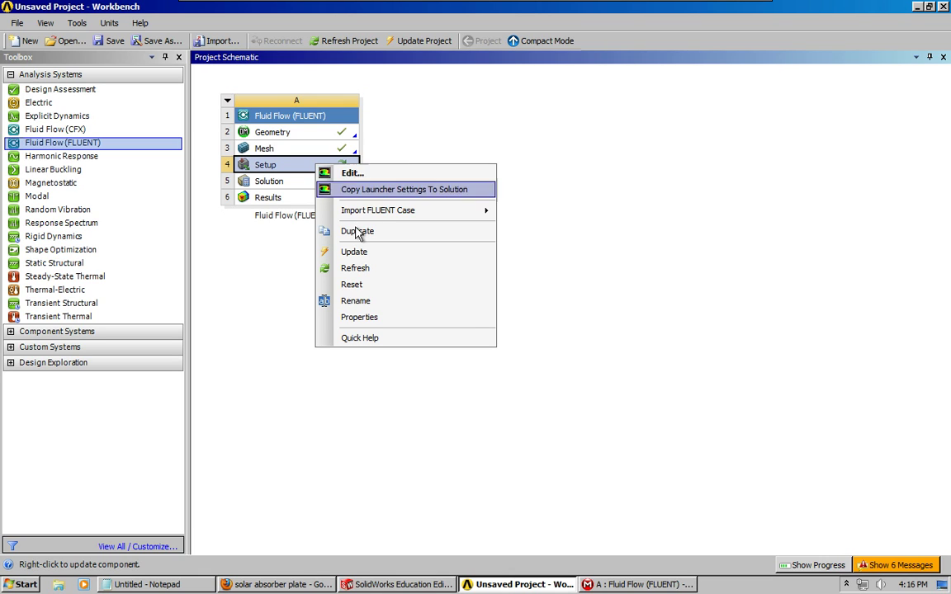
left_click(363, 252)
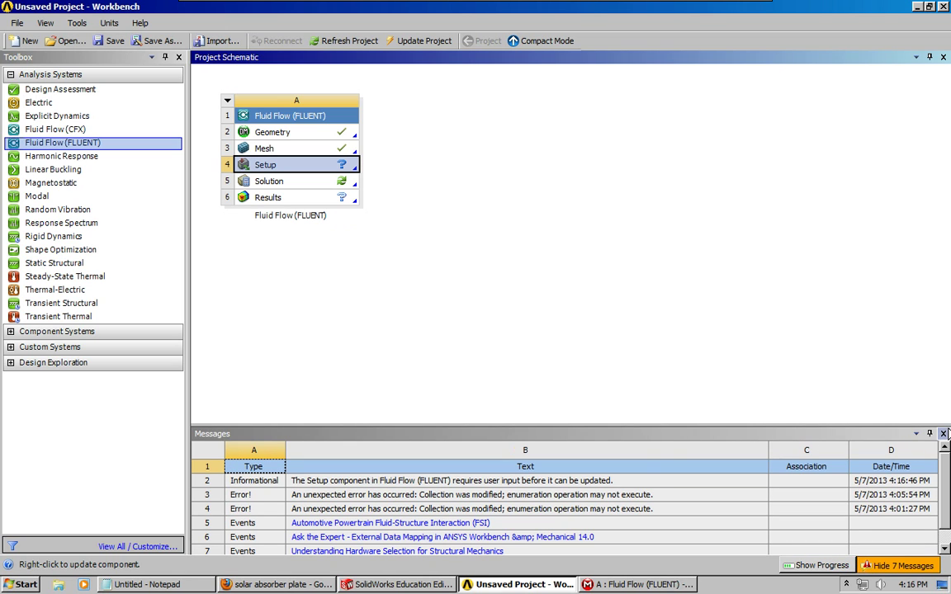
left_click(846, 413)
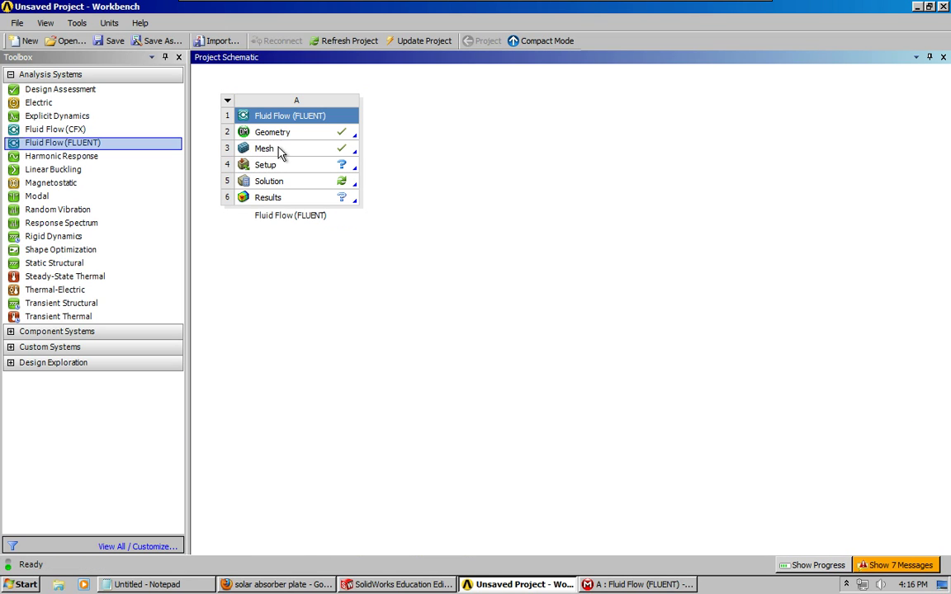
Edit the Setup cell to open the FLUENT Launcher in 3D Serial
left_click(289, 169)
right_click(289, 169)
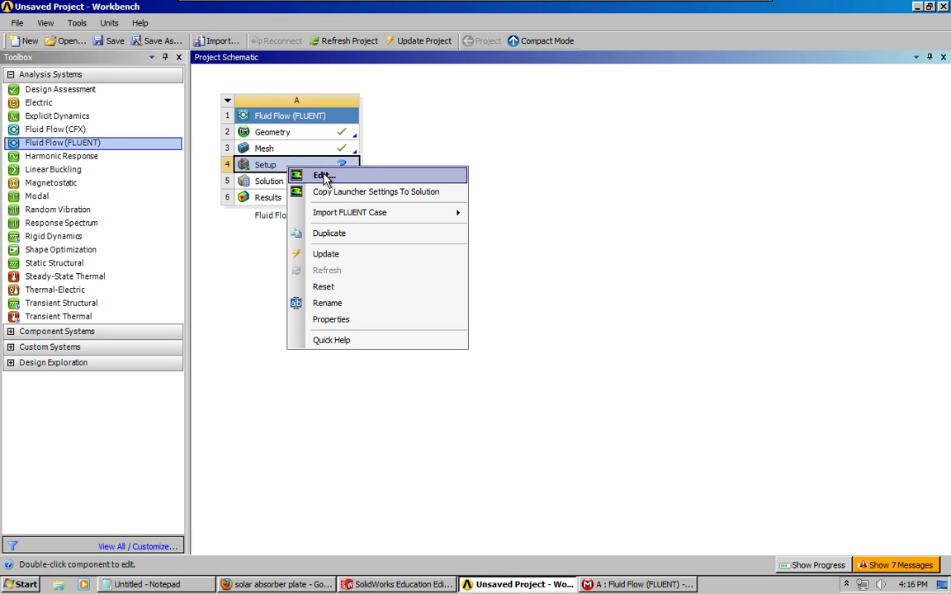
left_click(277, 161)
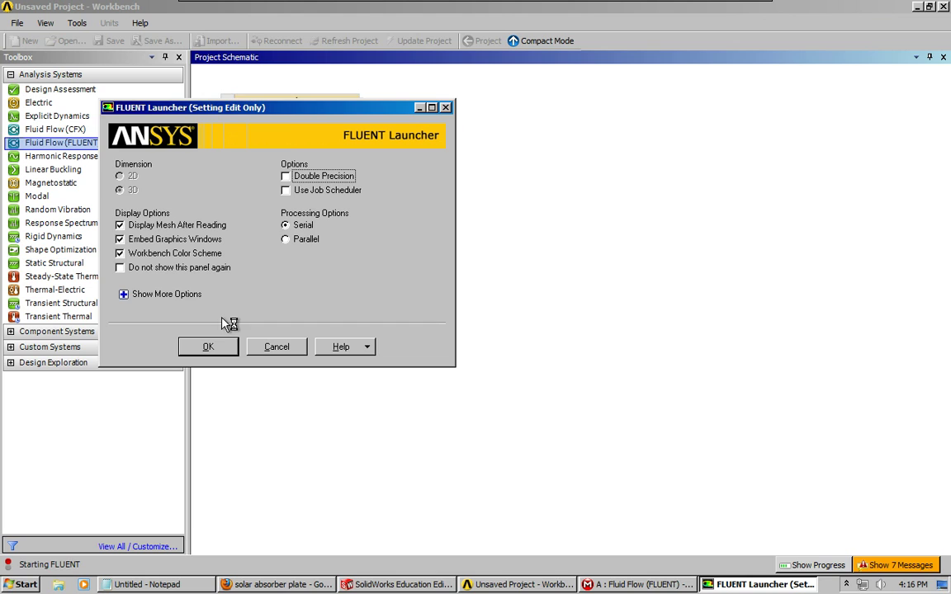
Start FLUENT with the default 3D serial launcher settings to load the absorber plate mesh
left_click(221, 350)
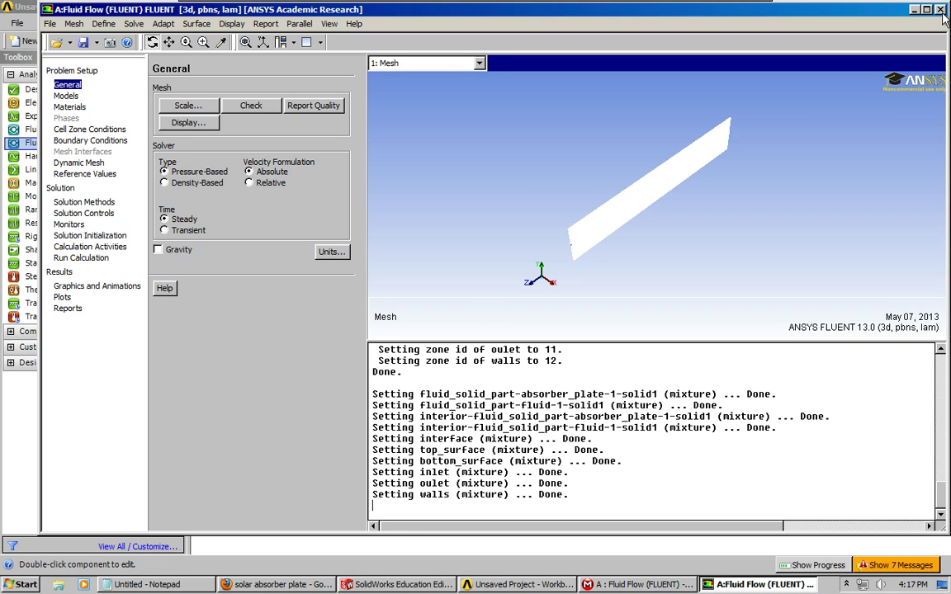
Maximize FLUENT and report mesh quality: min orthogonal quality 1.26718e-01, max aspect ratio 4.14239e+01
double_click(833, 9)
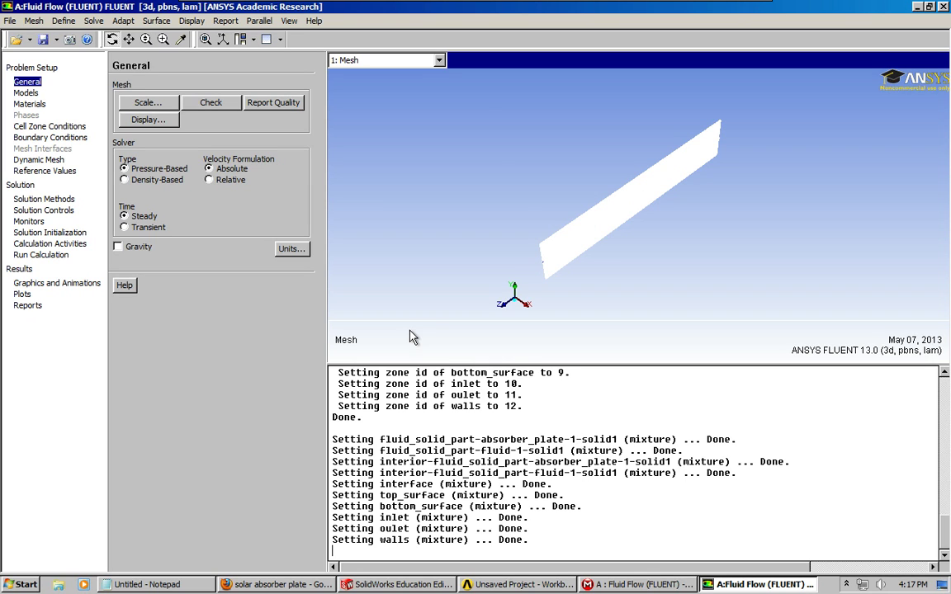
left_click(277, 110)
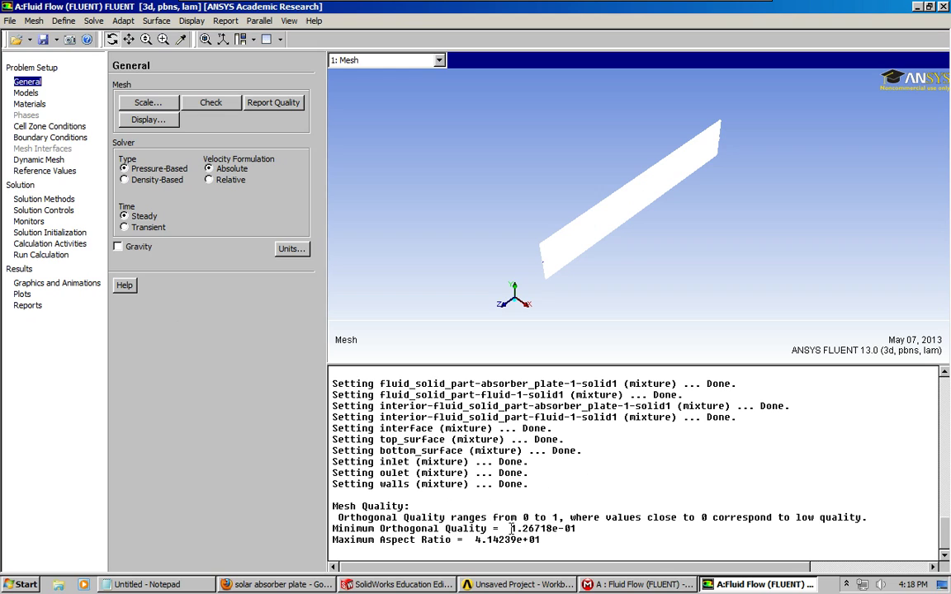
left_click_drag(584, 528, 510, 528)
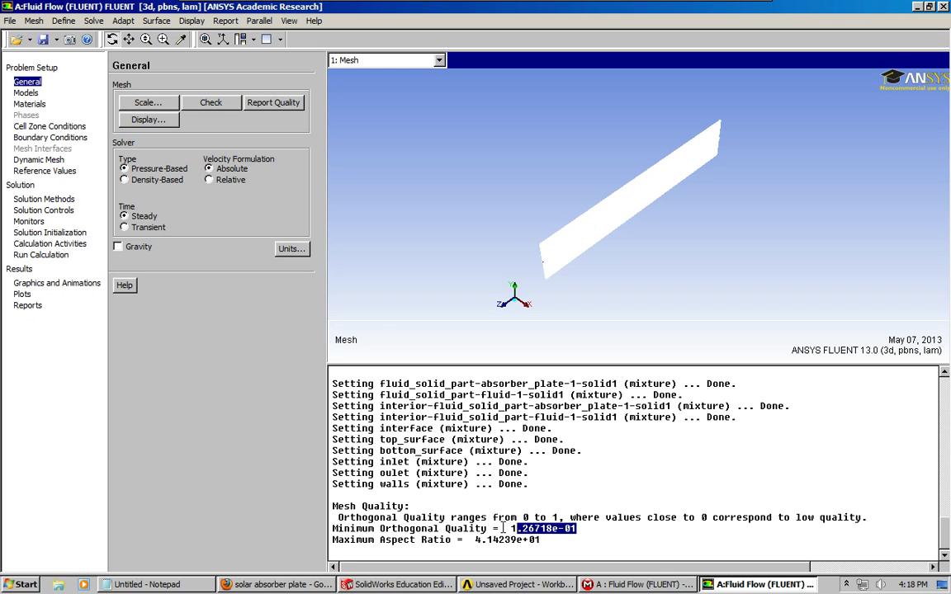
left_click(495, 528)
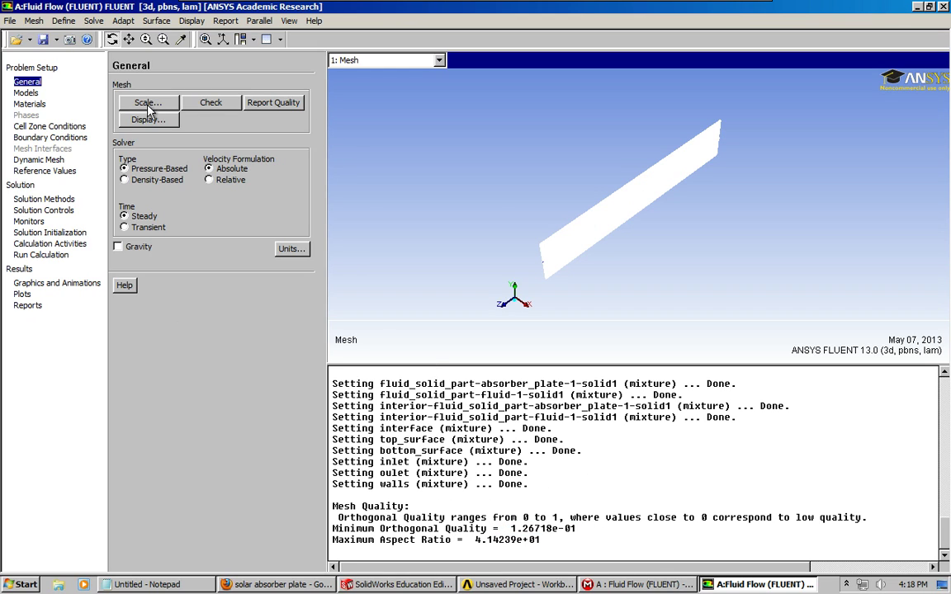
Switch on the energy equation in the Energy model settings
left_click(26, 94)
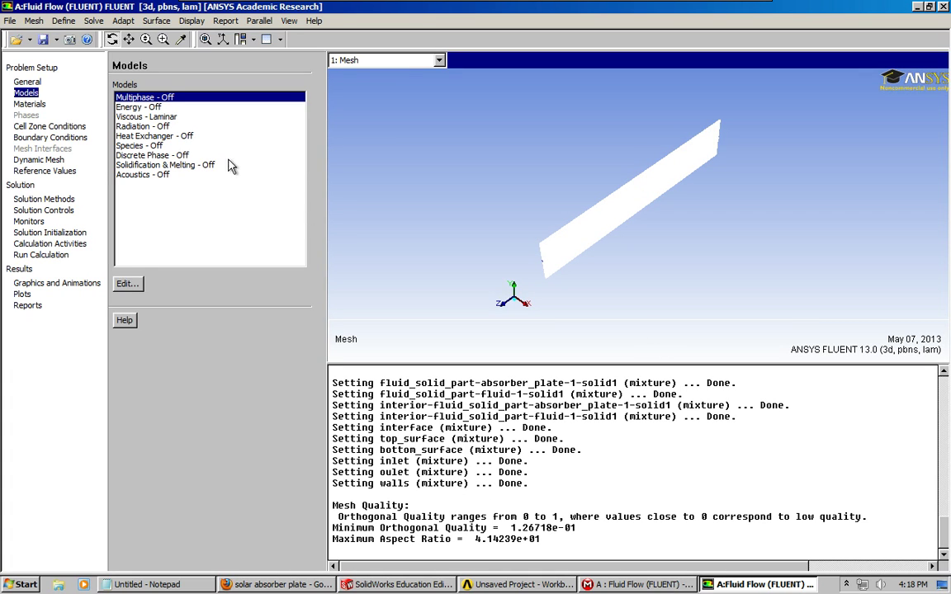
left_click(141, 109)
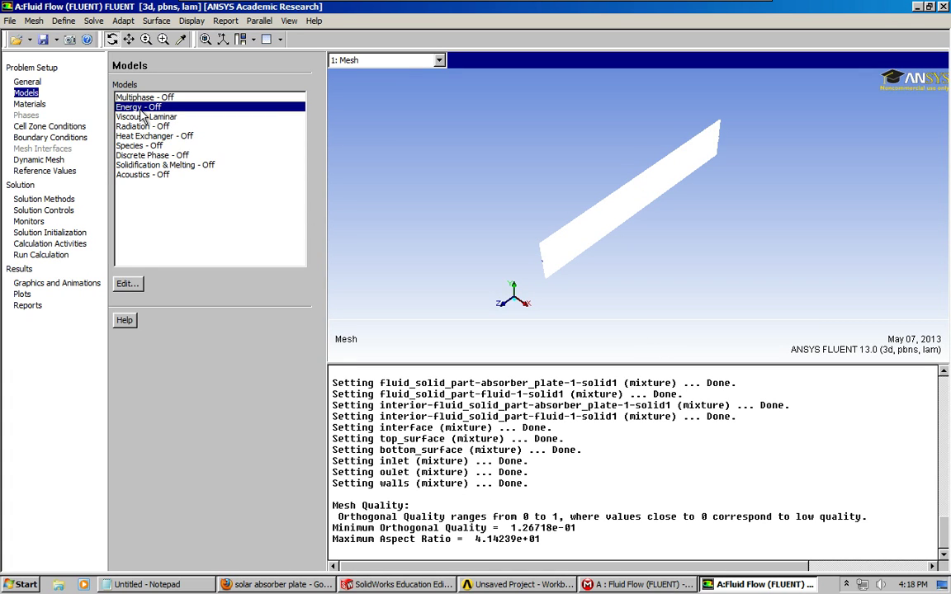
left_click(127, 283)
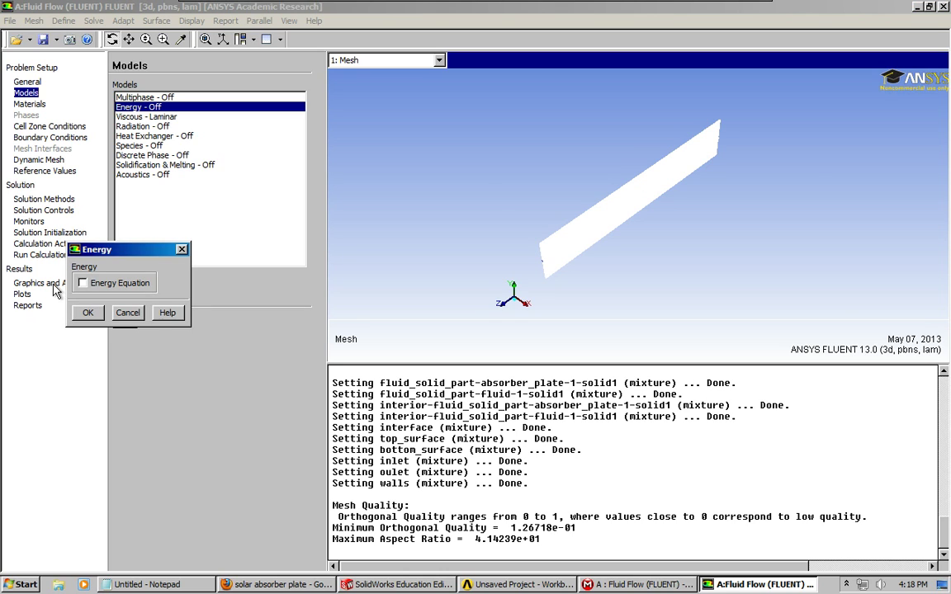
left_click(87, 313)
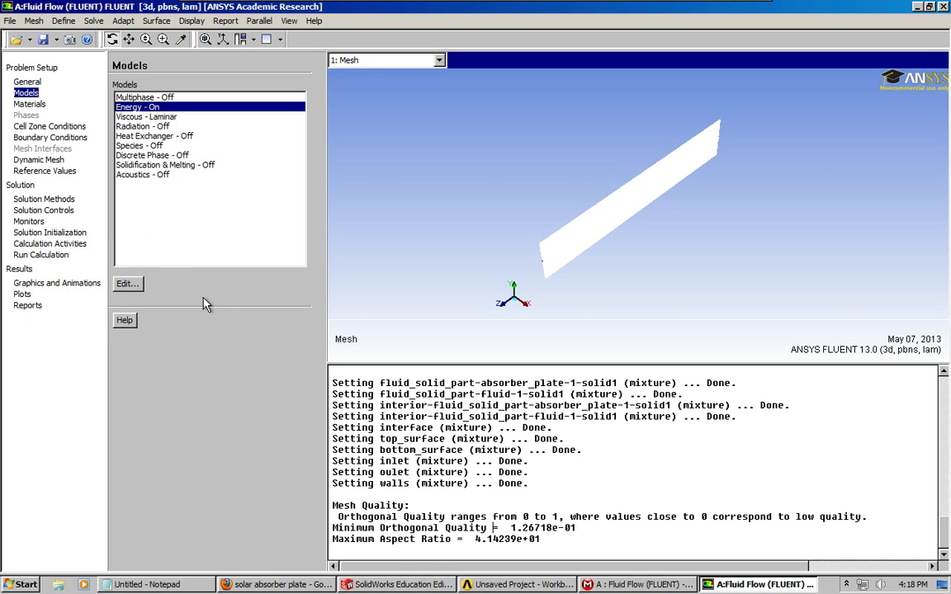
Keep the Viscous model laminar after checking the inlet velocity in the problem notes
double_click(153, 116)
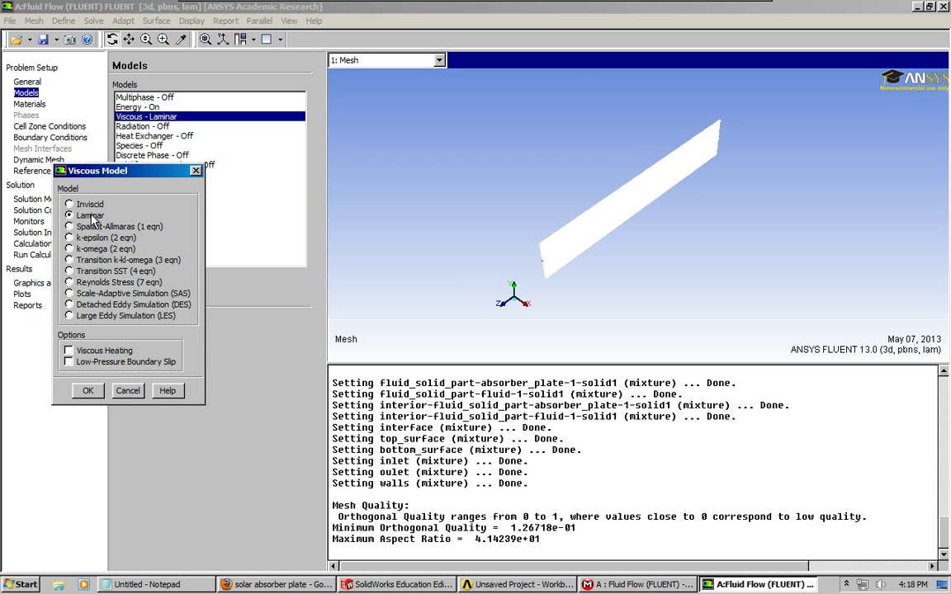
left_click(156, 585)
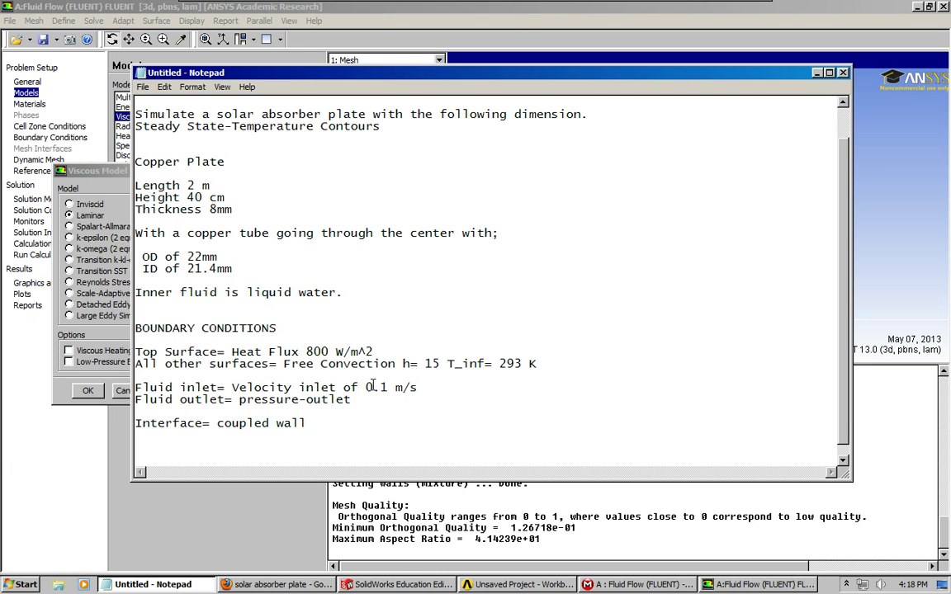
left_click(430, 391)
left_click(816, 73)
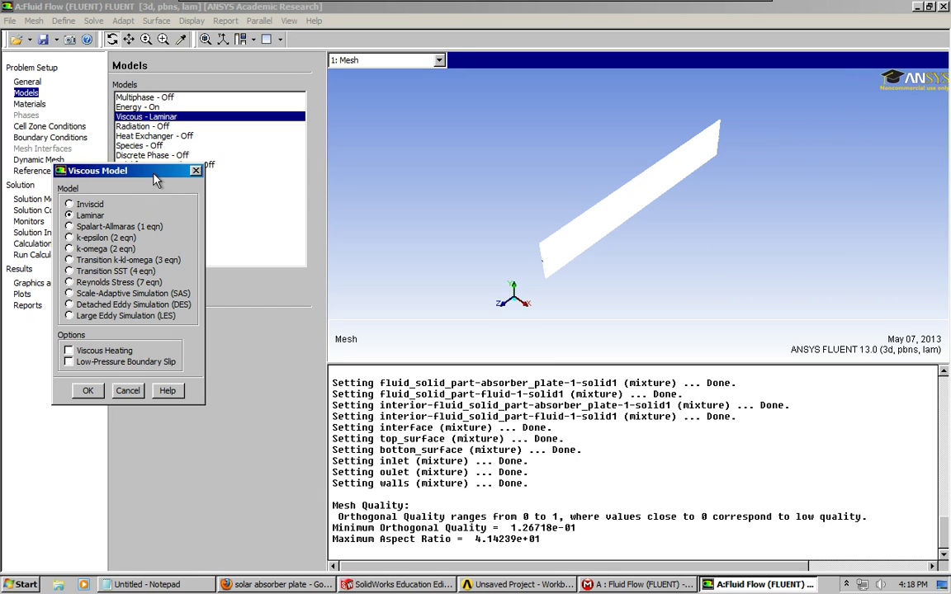
left_click(88, 391)
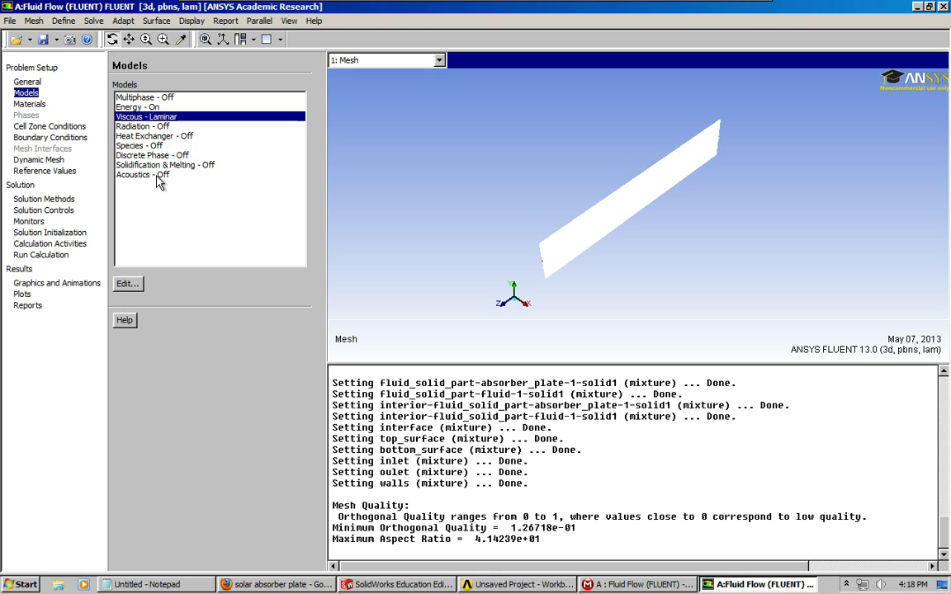
Copy water-liquid from the FLUENT database into the case's fluid materials
left_click(33, 103)
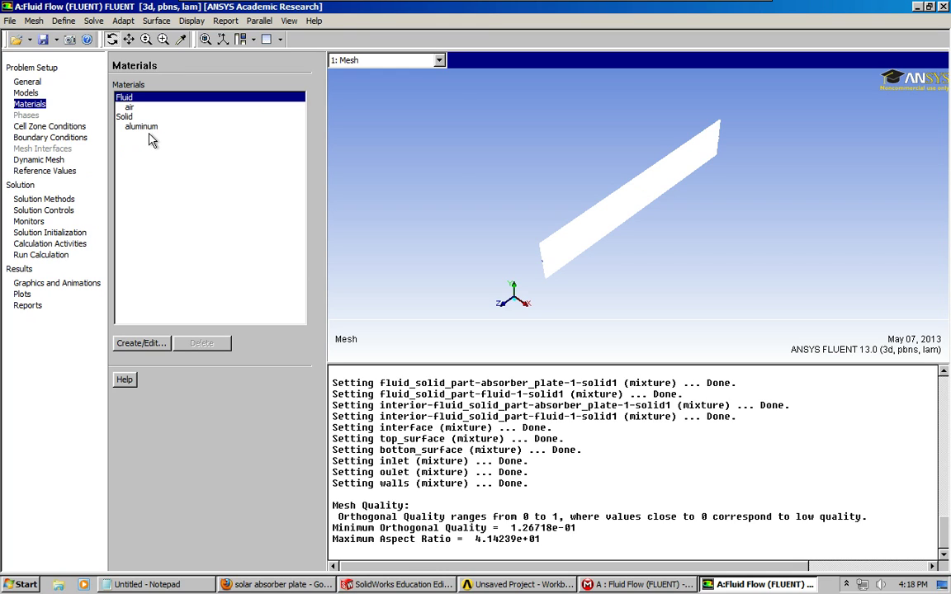
left_click(142, 343)
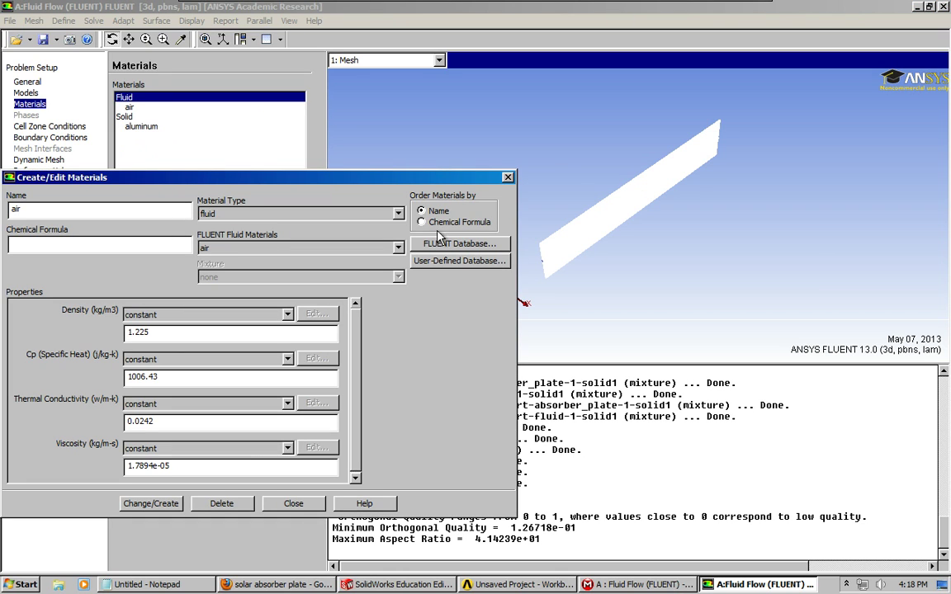
left_click_drag(216, 182, 371, 198)
left_click(615, 261)
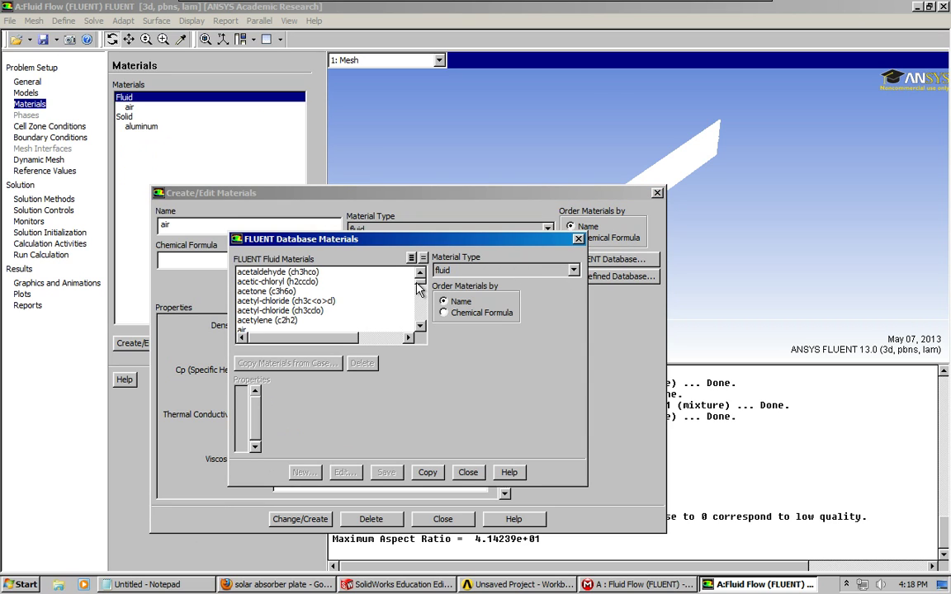
left_click_drag(419, 281, 426, 335)
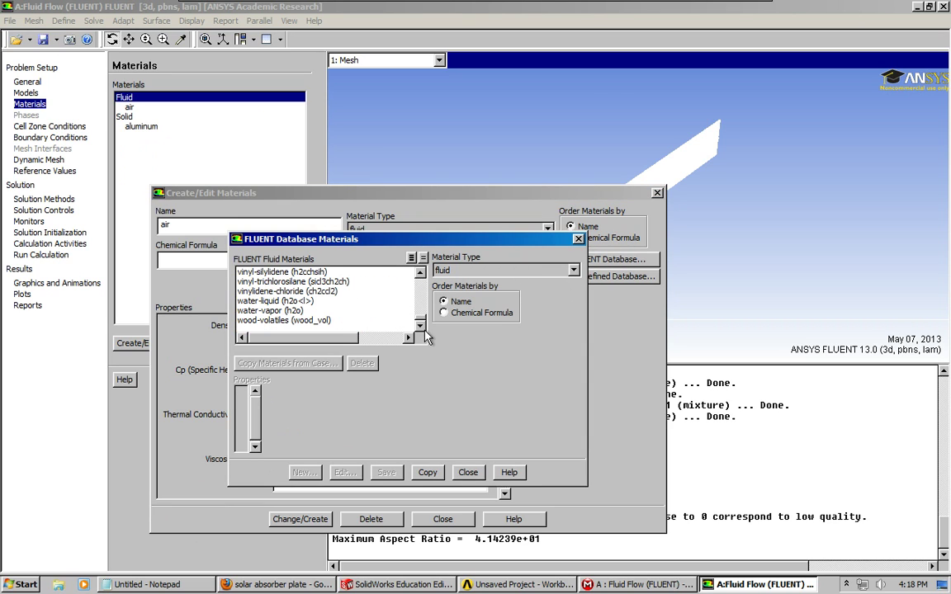
left_click(252, 301)
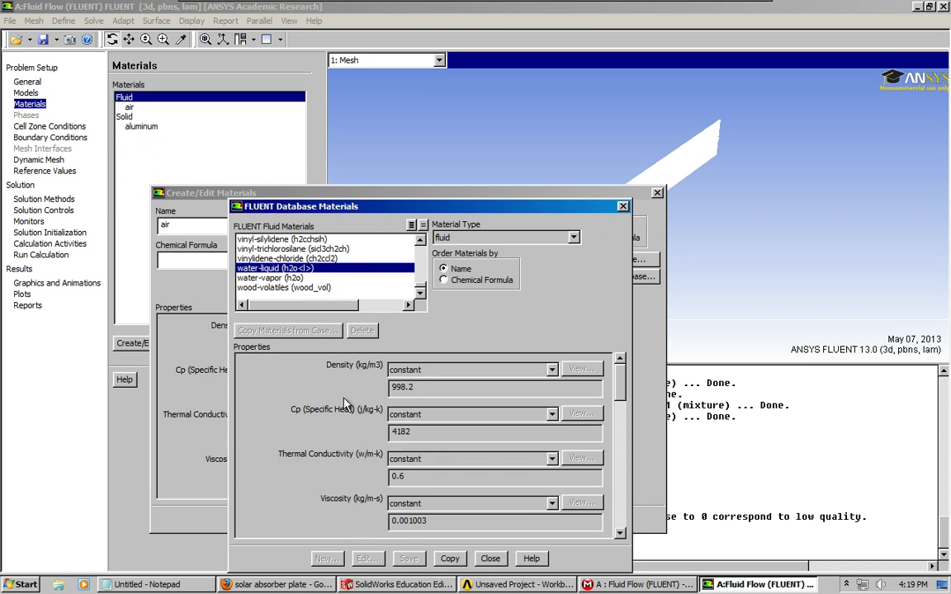
left_click(448, 557)
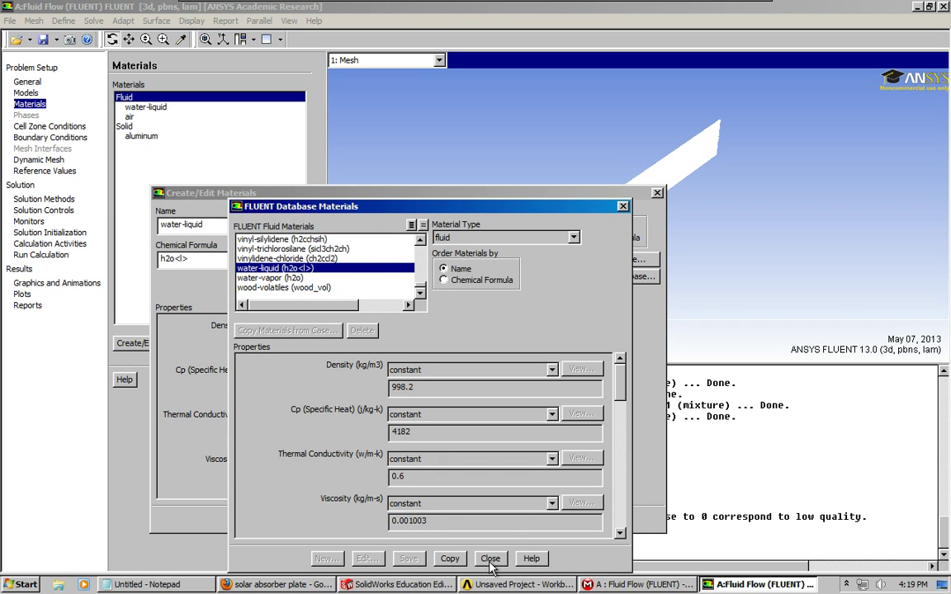
Copy copper from the database's solid materials into the case, then close both material dialogs
left_click(125, 126)
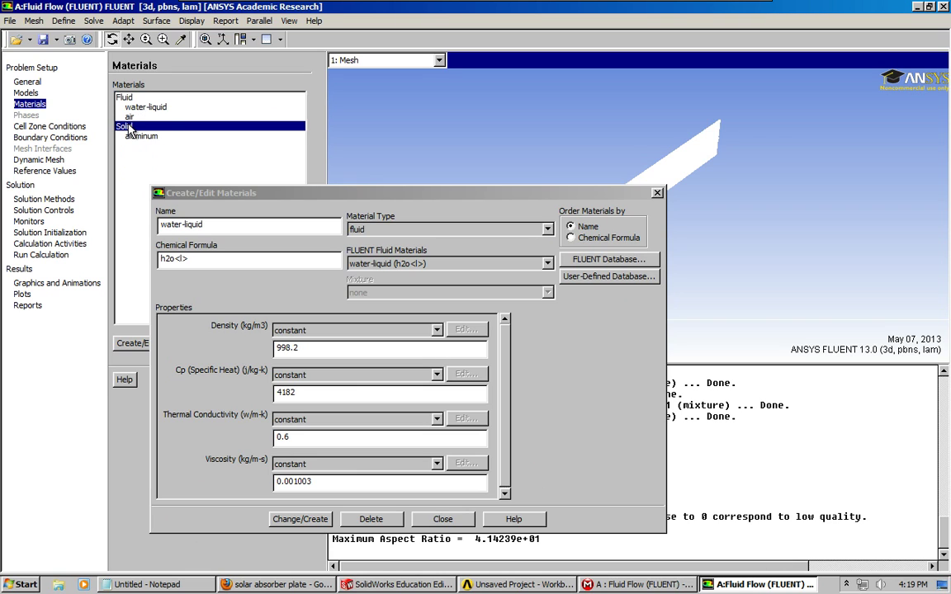
left_click(576, 258)
left_click(573, 237)
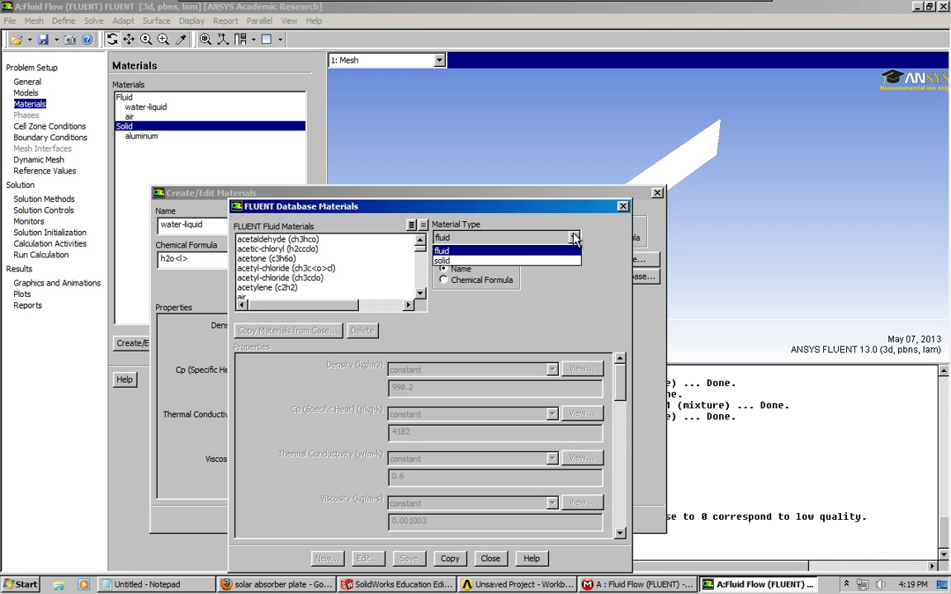
left_click(453, 261)
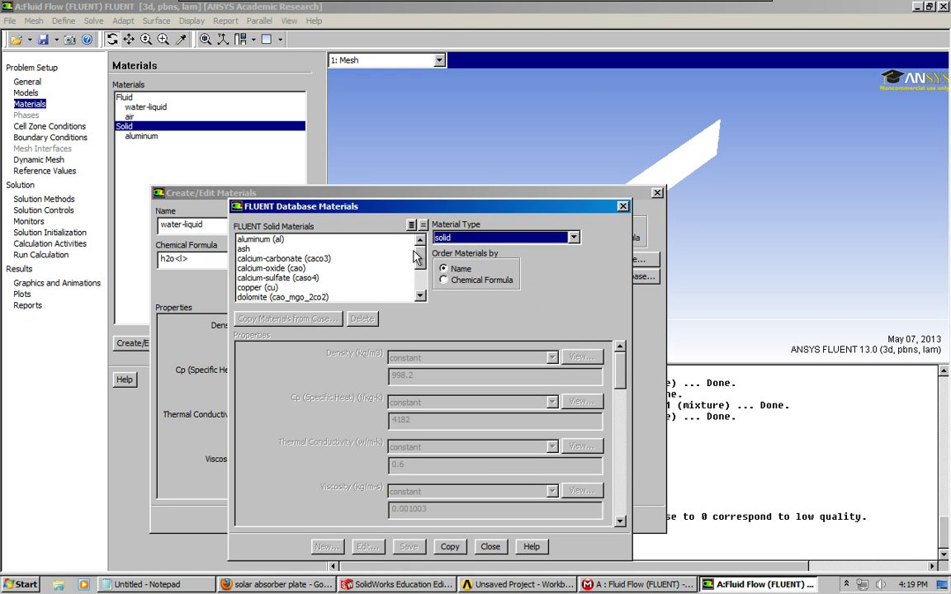
left_click(252, 288)
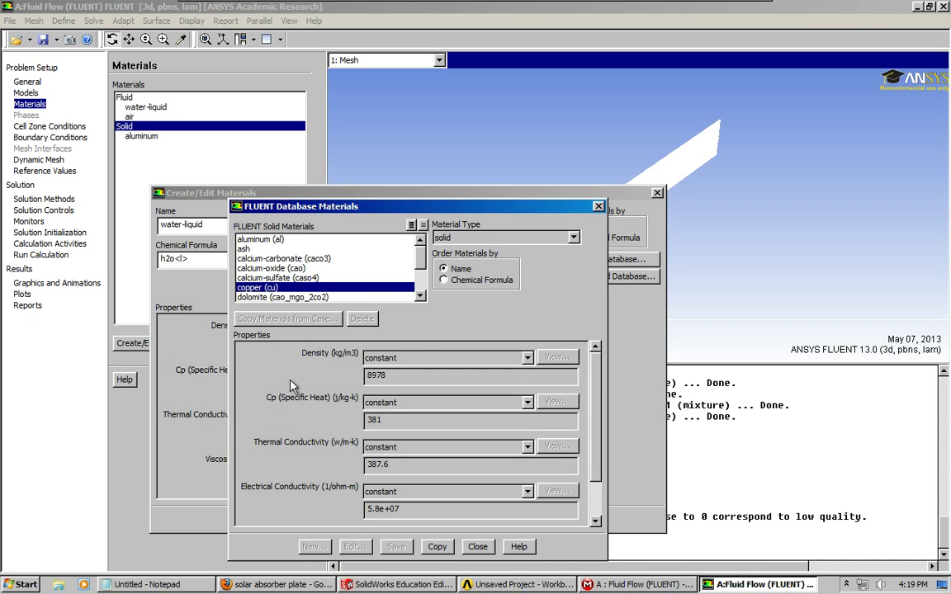
left_click(437, 548)
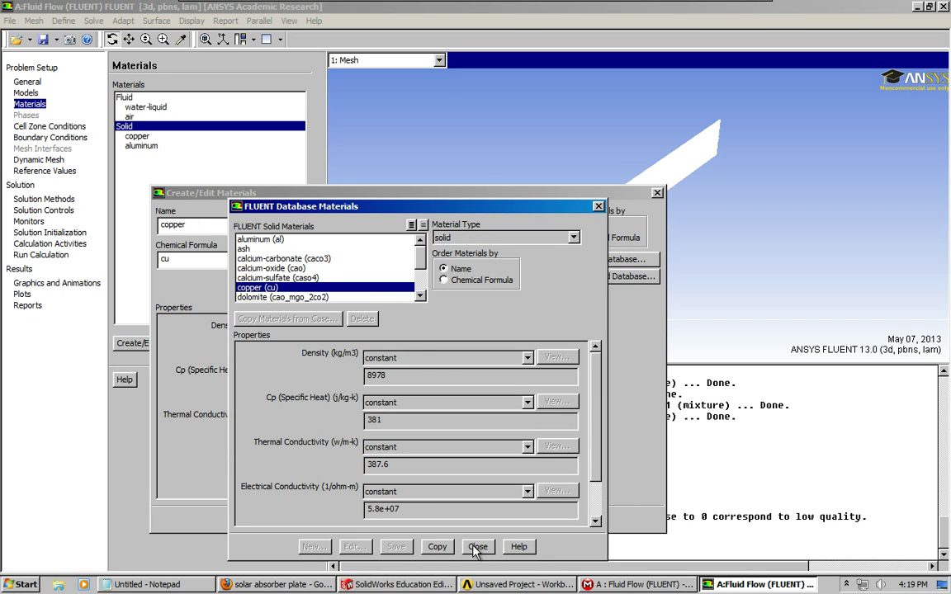
left_click(477, 547)
left_click(300, 519)
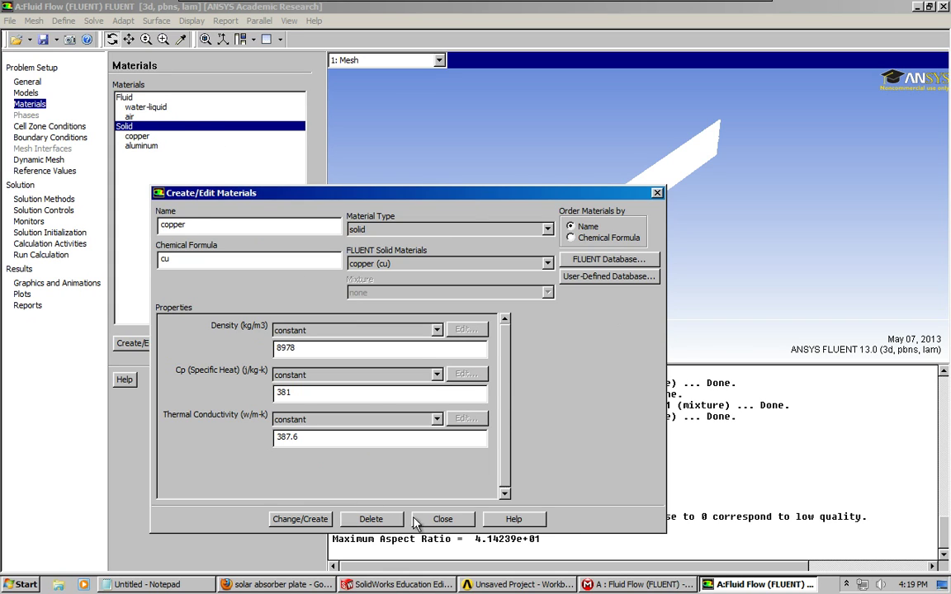
left_click(443, 519)
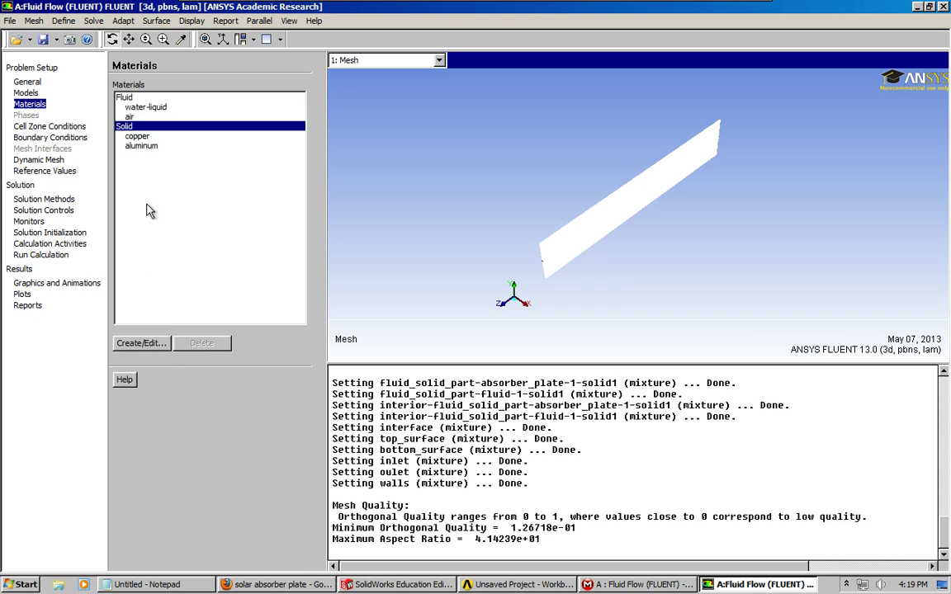
Review the air and aluminum material entries, then display the Cell Zone Conditions page
left_click(128, 116)
left_click(134, 146)
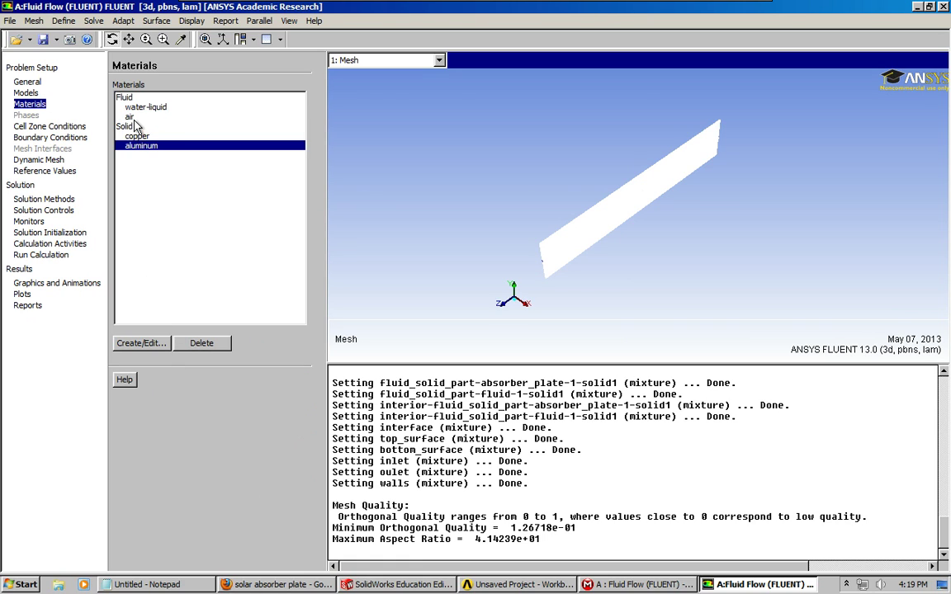
left_click(129, 117)
left_click(140, 146)
left_click(124, 117)
left_click(135, 146)
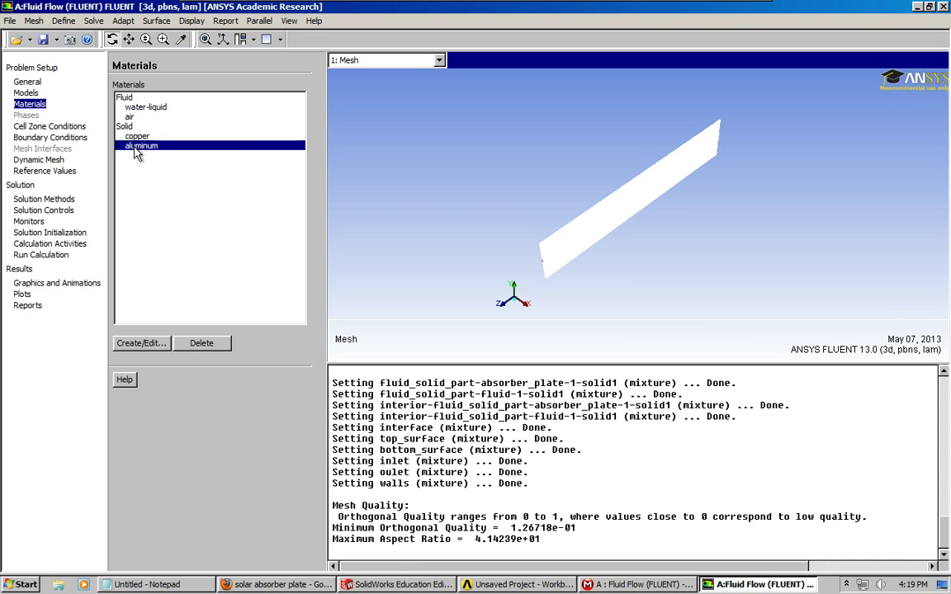
left_click(123, 116)
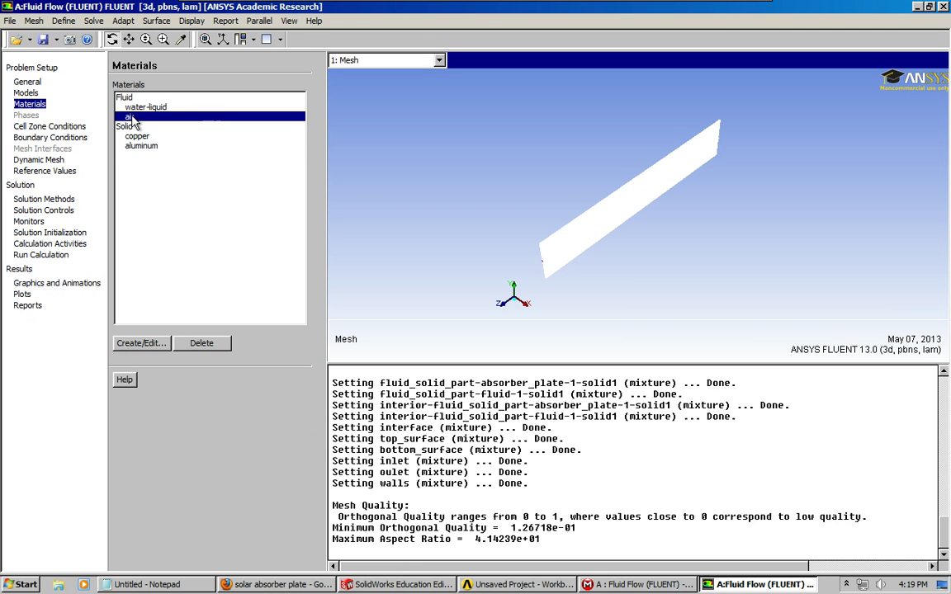
left_click(48, 128)
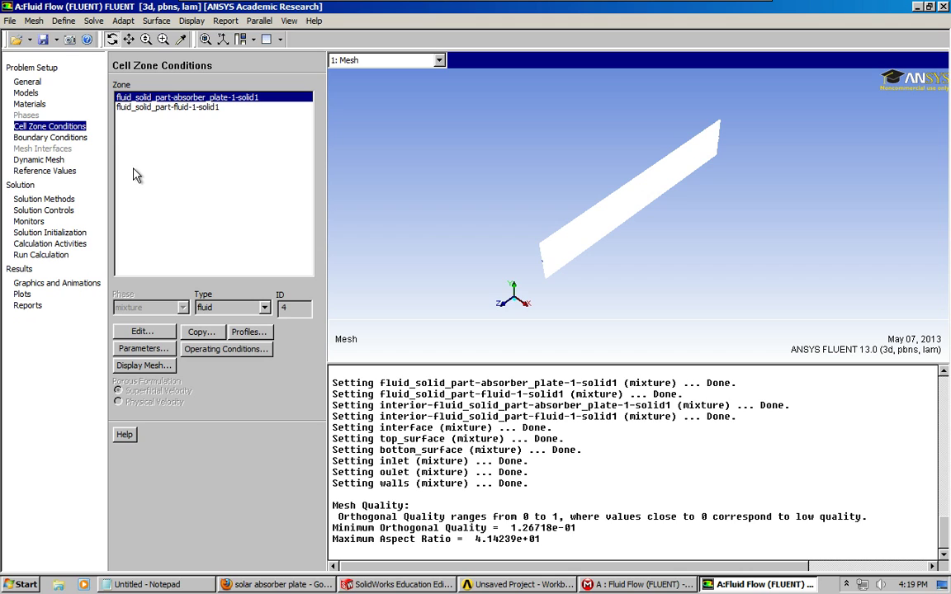
In Cell Zone Conditions, compare fluid-1-solid1 with the absorber plate zone and select the absorber plate
left_click(27, 105)
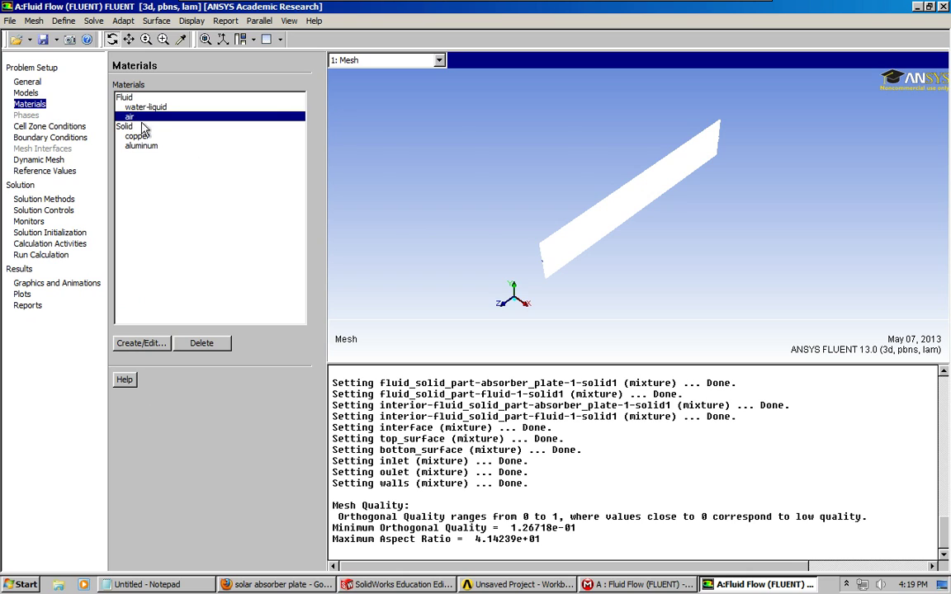
left_click(74, 127)
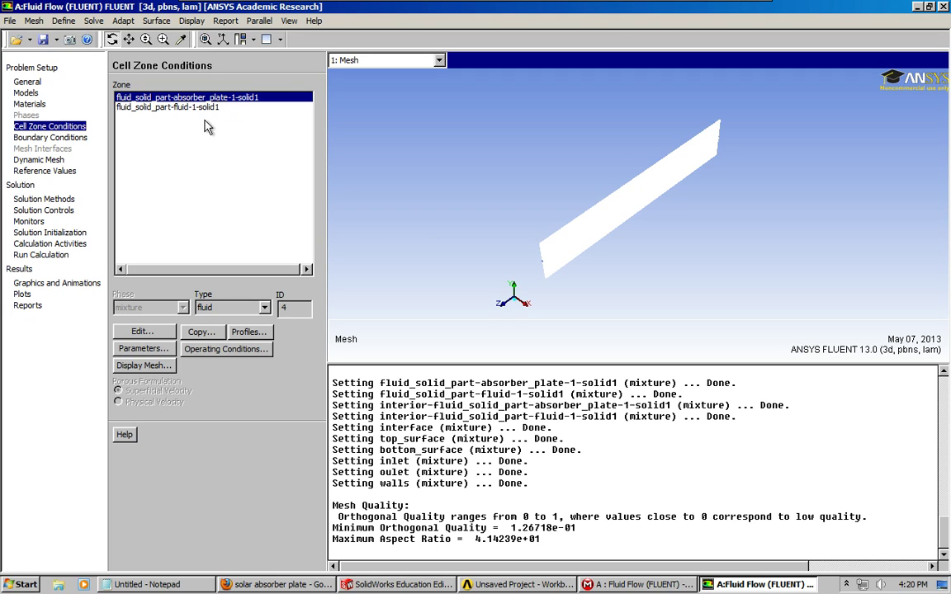
left_click(183, 109)
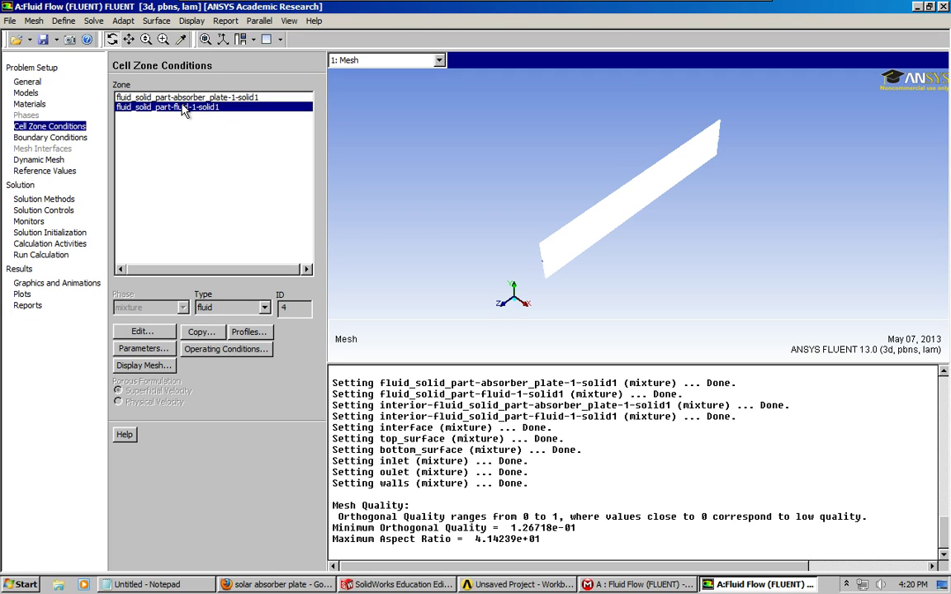
left_click(170, 97)
left_click(170, 108)
left_click(183, 97)
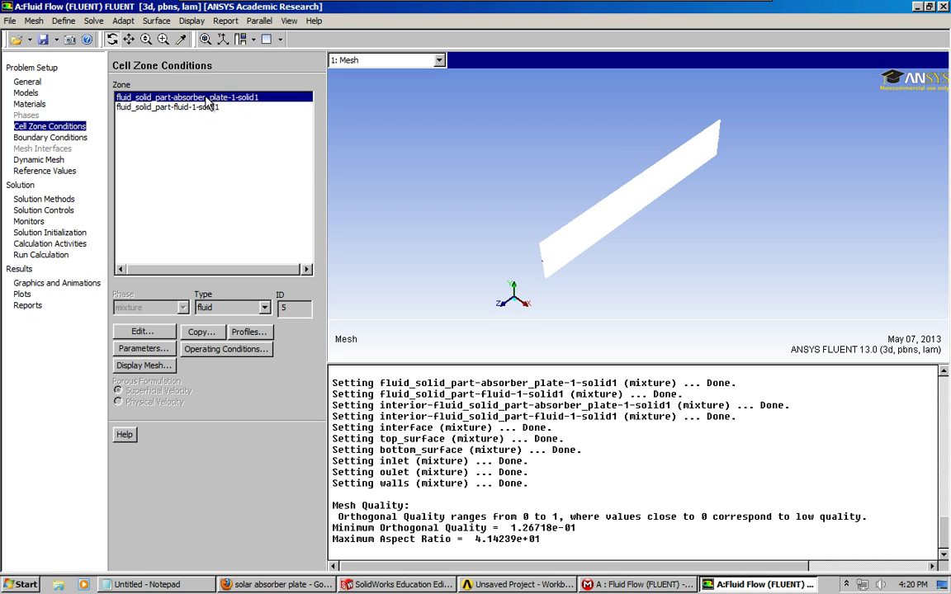
left_click(196, 109)
left_click(197, 99)
left_click(215, 107)
left_click(220, 99)
Change the absorber plate zone type to solid with copper material and apply it
left_click(264, 307)
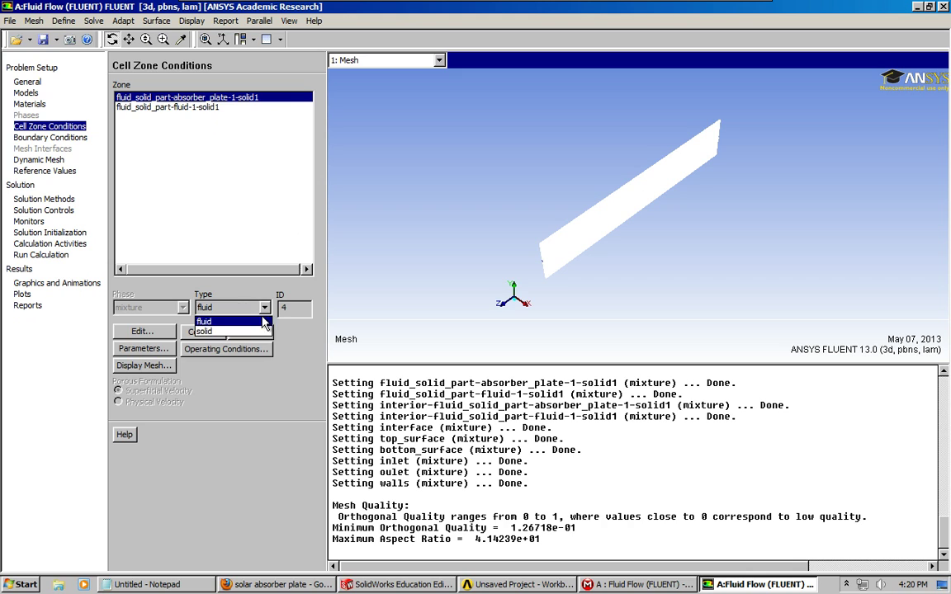
left_click(215, 333)
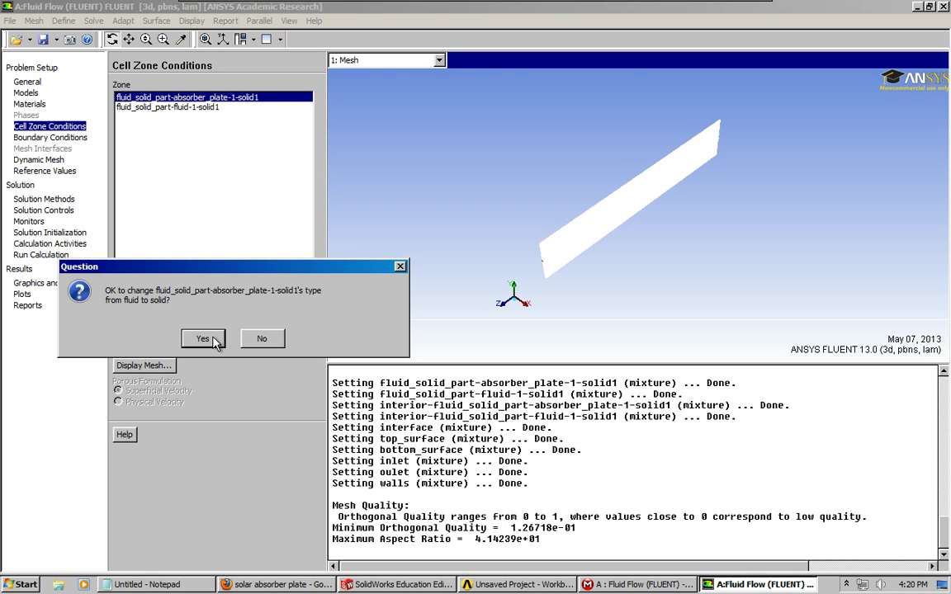
left_click(214, 343)
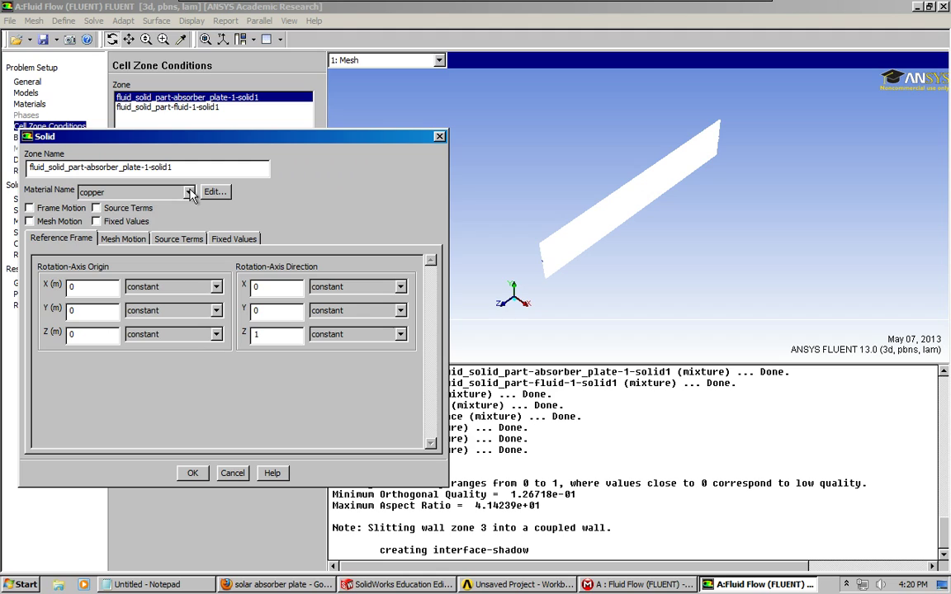
left_click(189, 192)
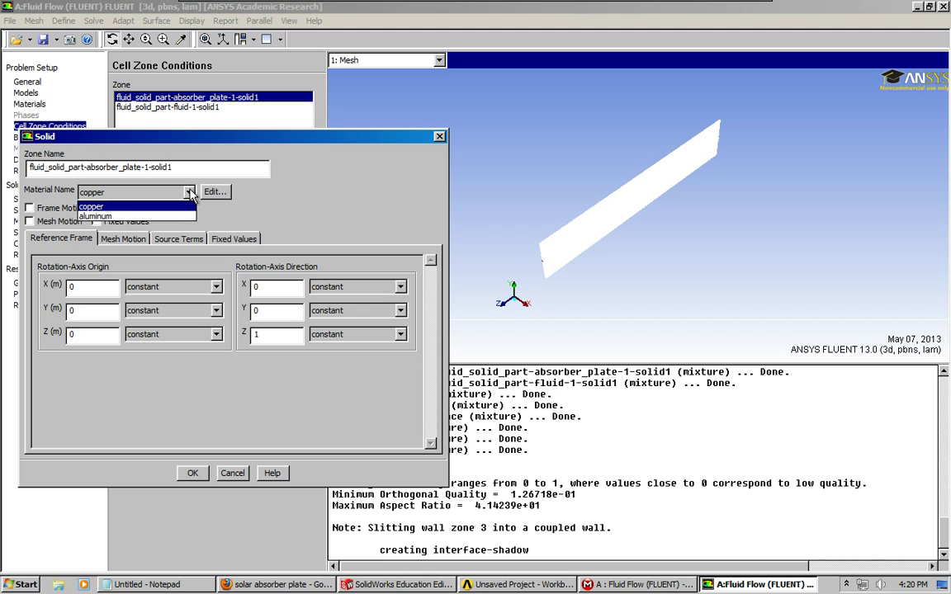
left_click(92, 206)
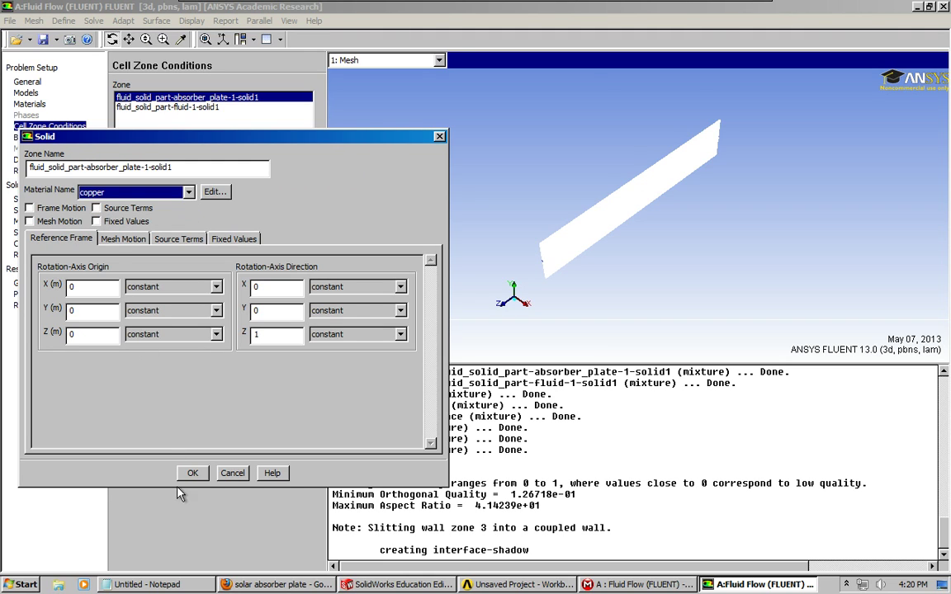
left_click(194, 473)
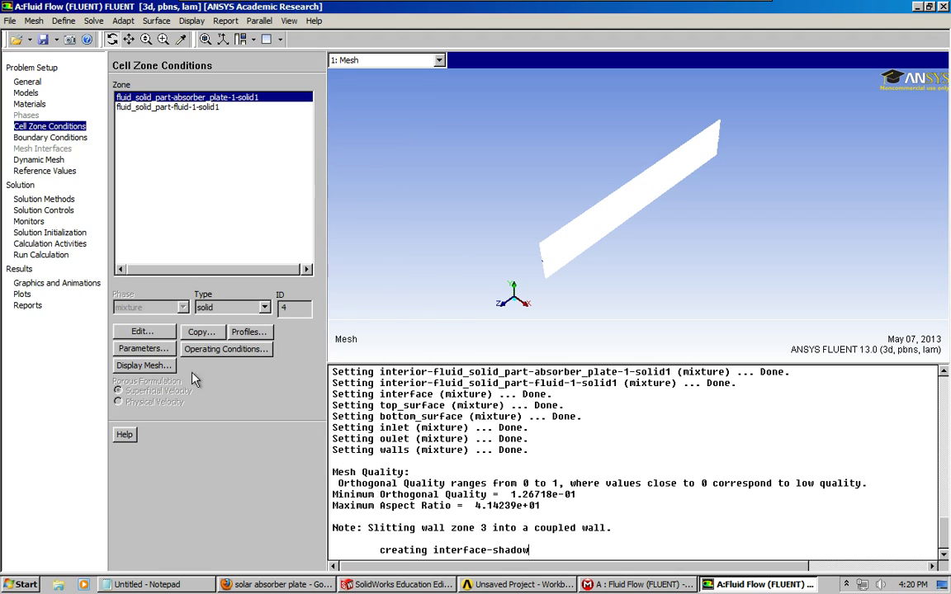
left_click(191, 108)
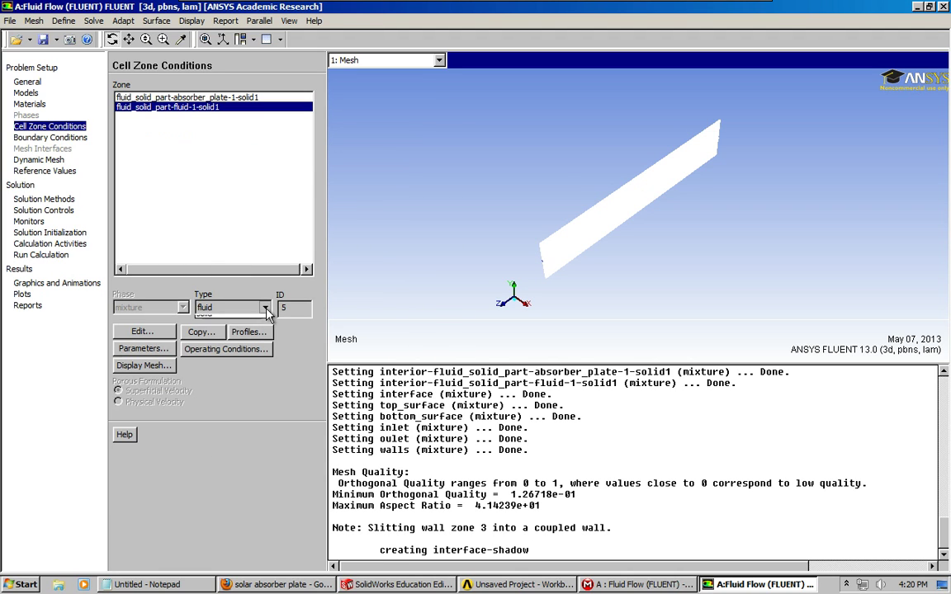
Change the fluid-1-solid1 zone's material from air to water-liquid
left_click(162, 332)
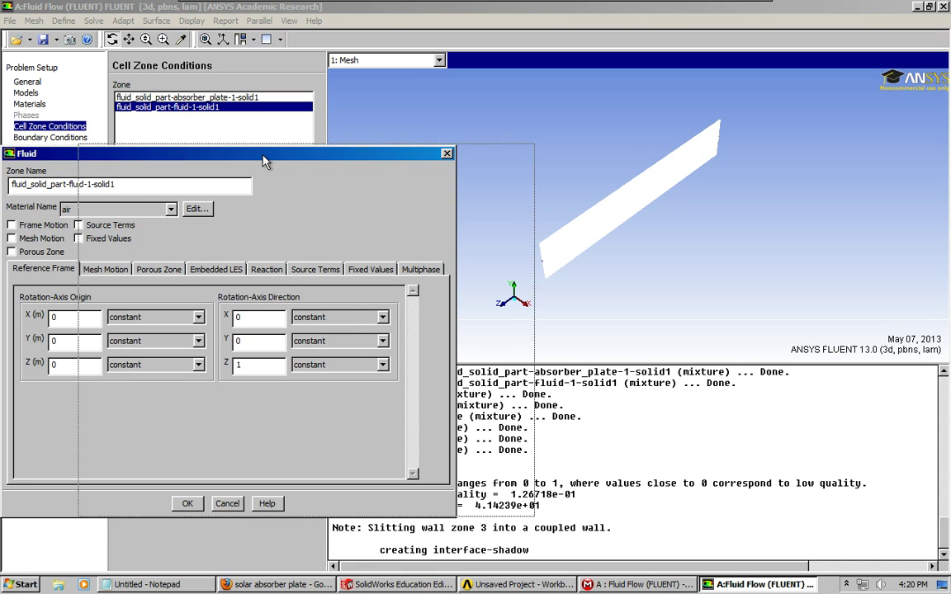
left_click_drag(265, 159, 343, 158)
left_click(206, 208)
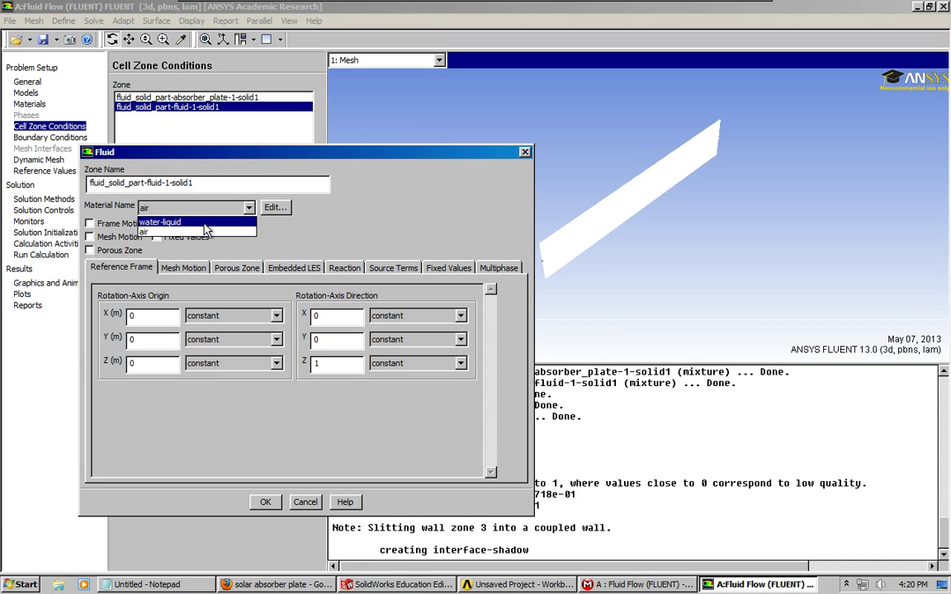
left_click(205, 224)
left_click(266, 503)
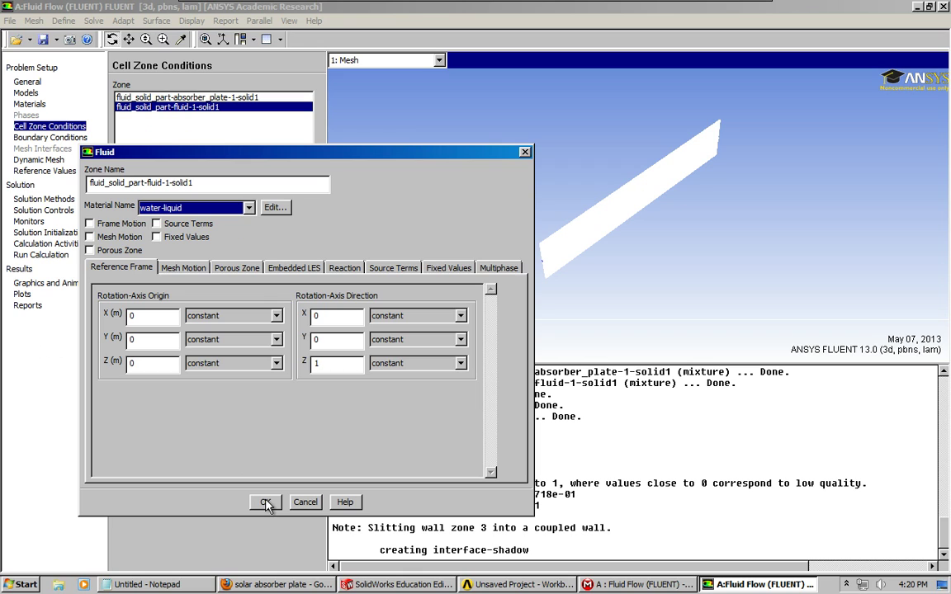